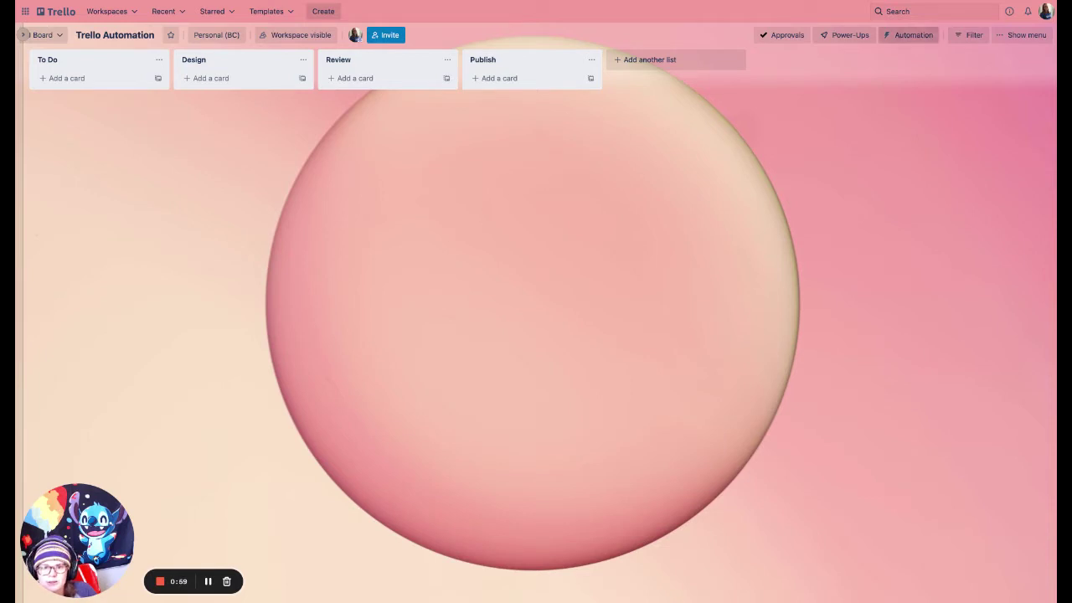
# Start a new automation rule with the trigger "when a card is added to list To Do".
pyautogui.click(909, 35)
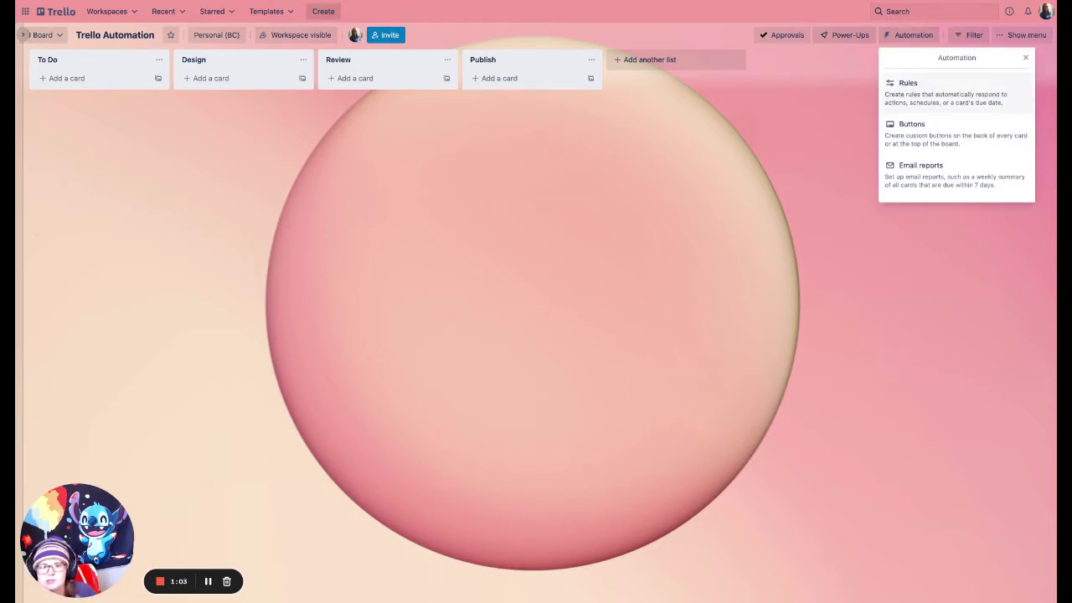
pyautogui.click(907, 84)
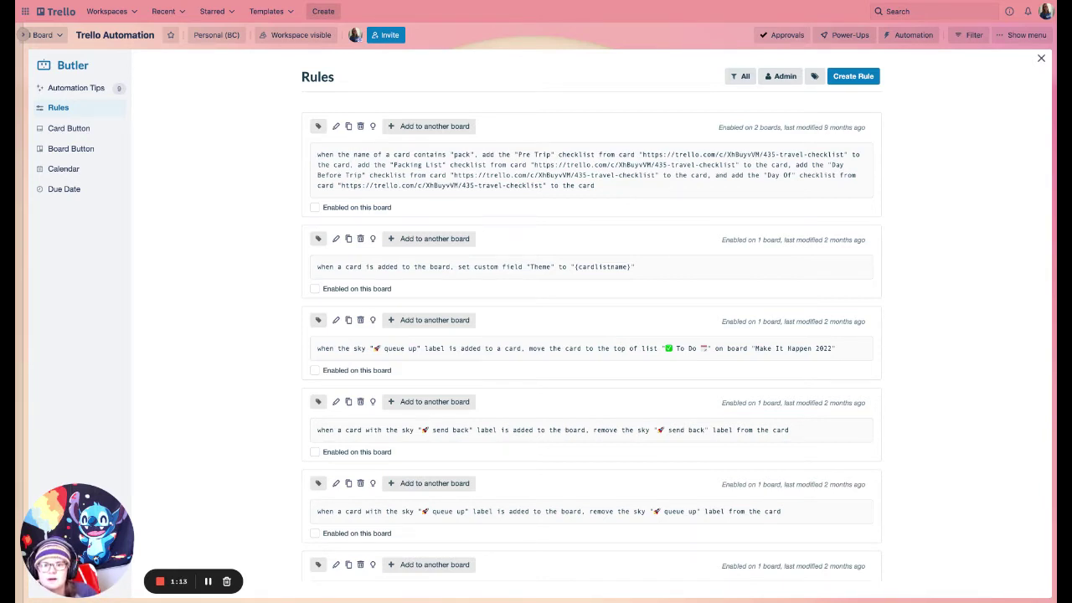
pyautogui.click(852, 76)
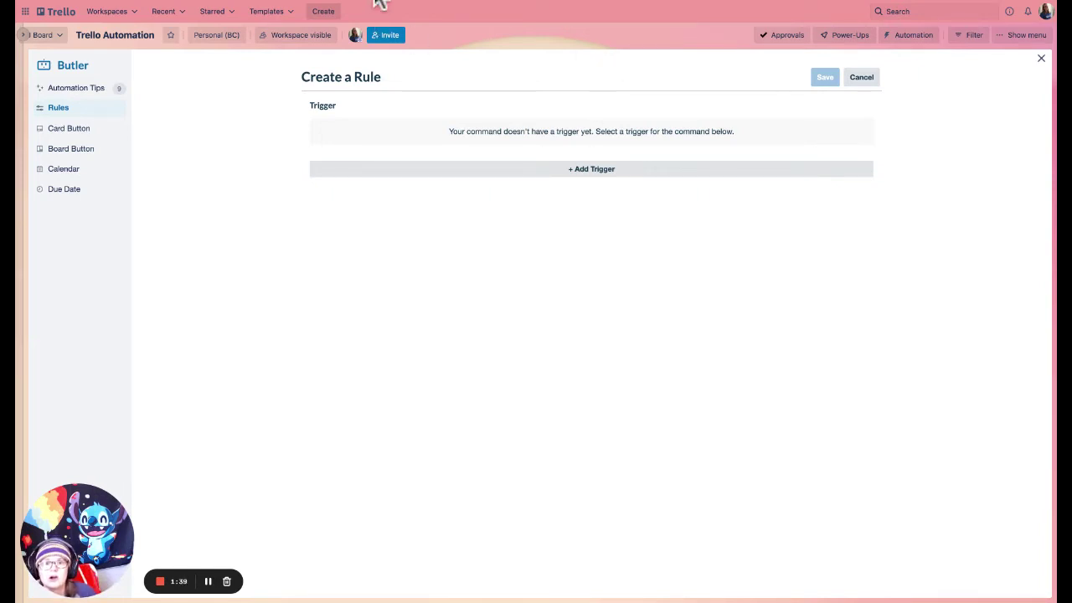
pyautogui.click(402, 169)
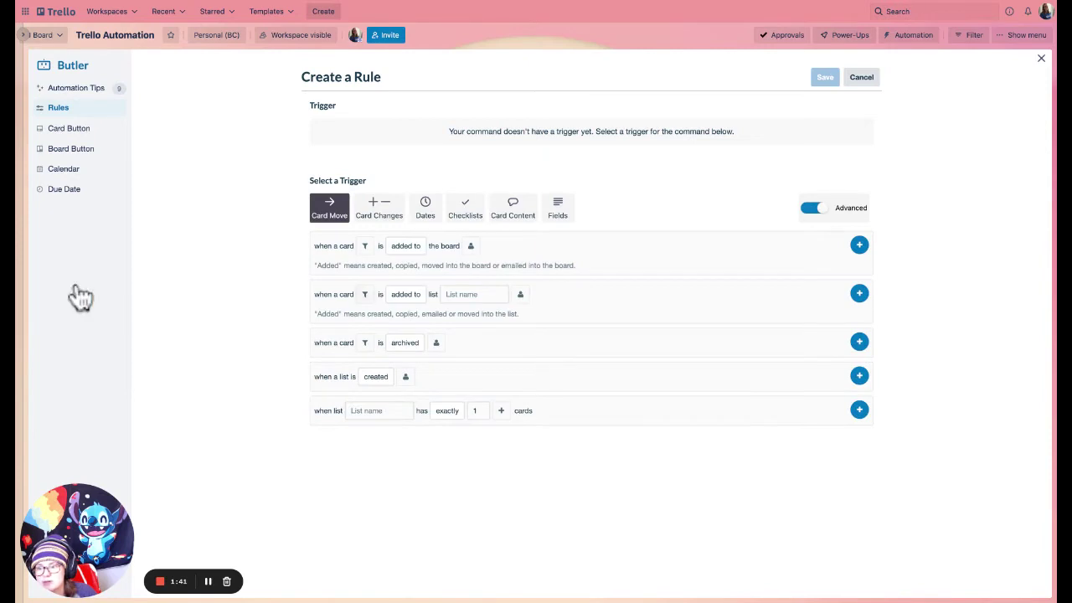
pyautogui.click(406, 294)
pyautogui.click(474, 294)
pyautogui.click(460, 317)
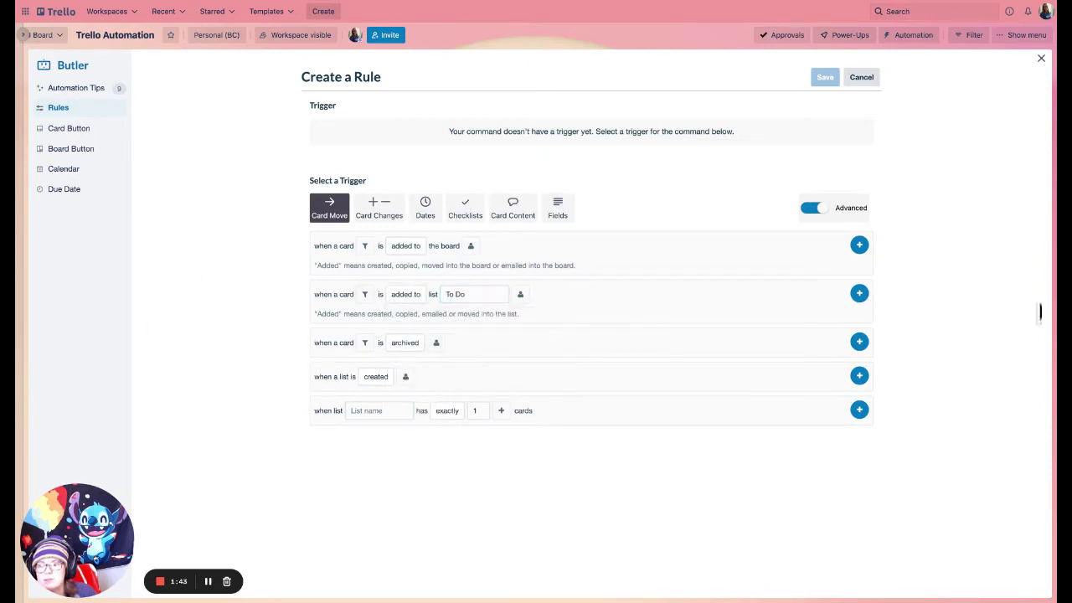
pyautogui.click(859, 293)
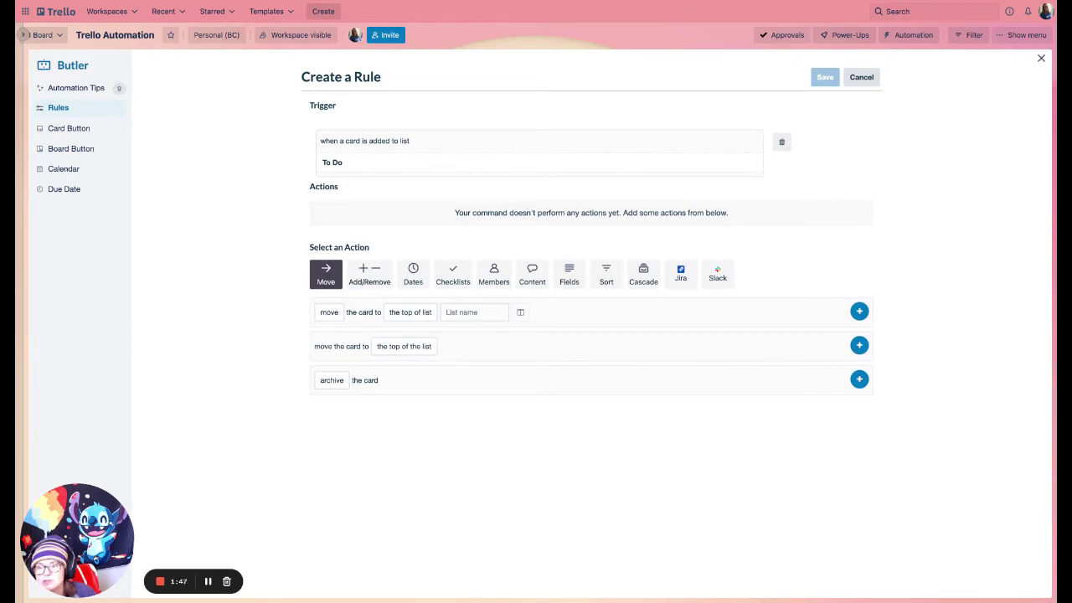
# Examine the member actions offered for the To Do rule and leave the rule editor without saving.
pyautogui.click(369, 274)
pyautogui.click(493, 275)
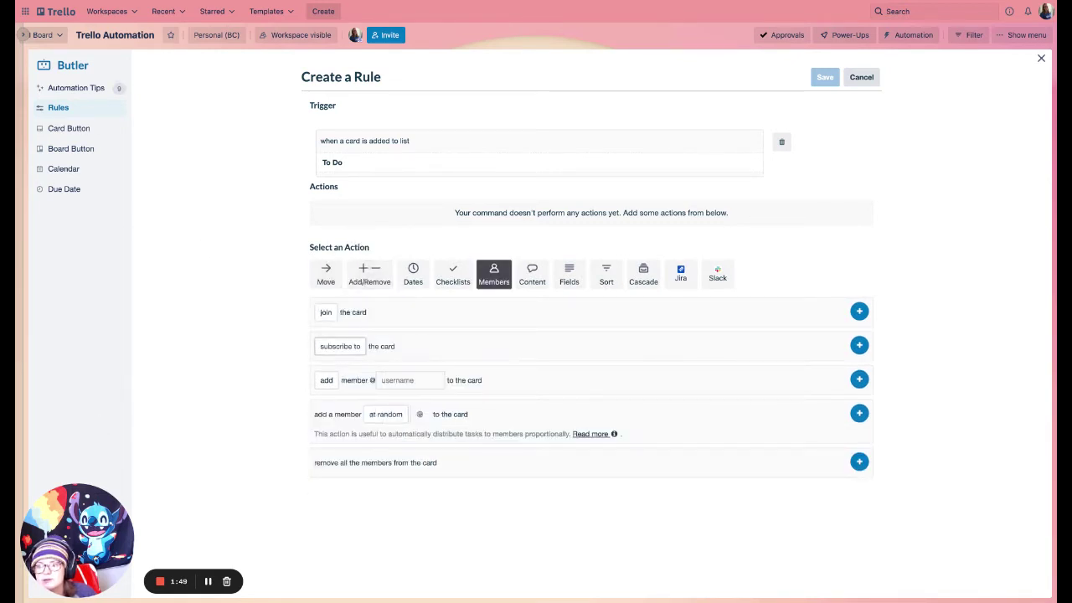
pyautogui.press('space')
pyautogui.press('Escape')
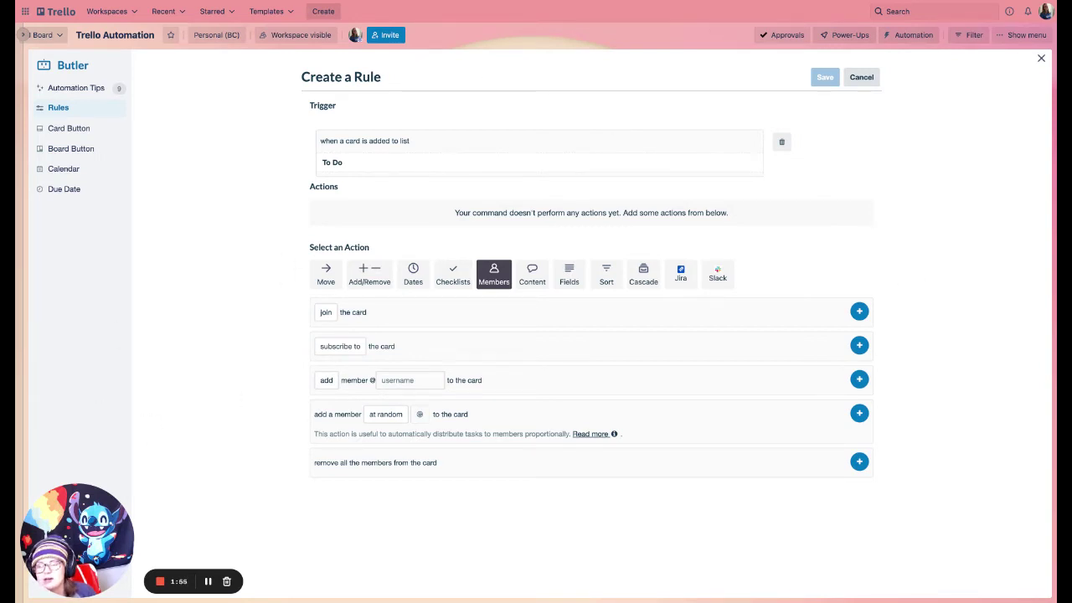
pyautogui.press('Tab')
pyautogui.press('Tab')
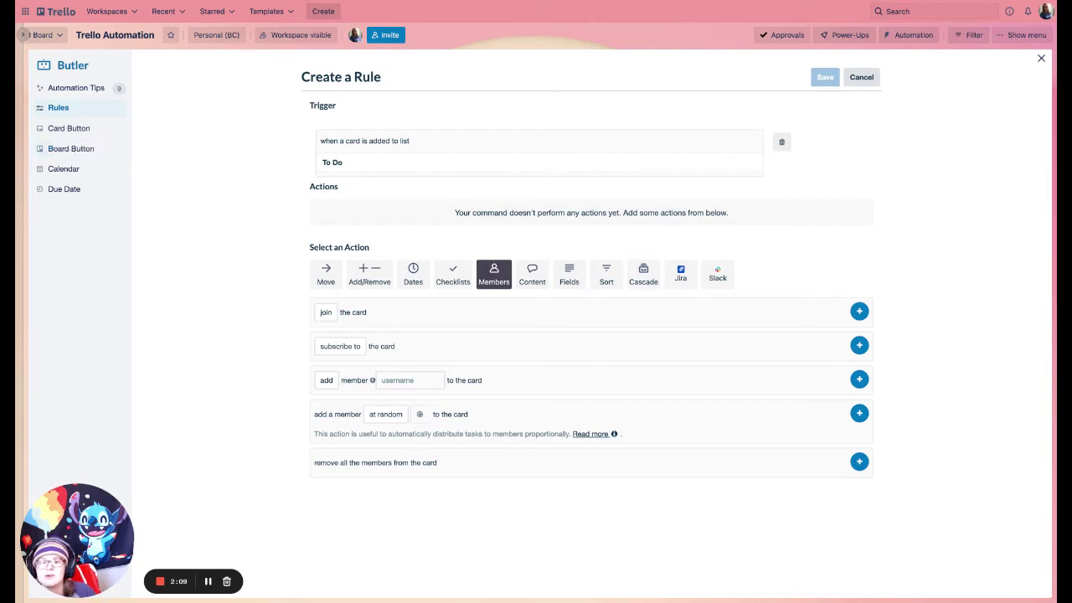
pyautogui.click(1041, 59)
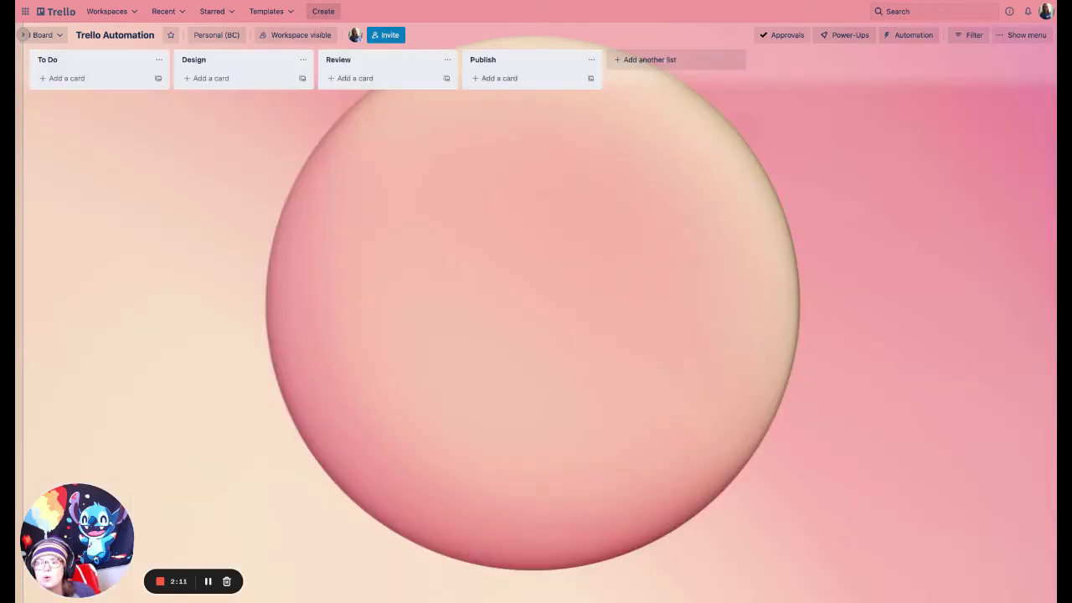
# Add a card titled "card" to the Review list and view the automation options on its details.
pyautogui.click(355, 79)
pyautogui.write('card')
pyautogui.press('Return')
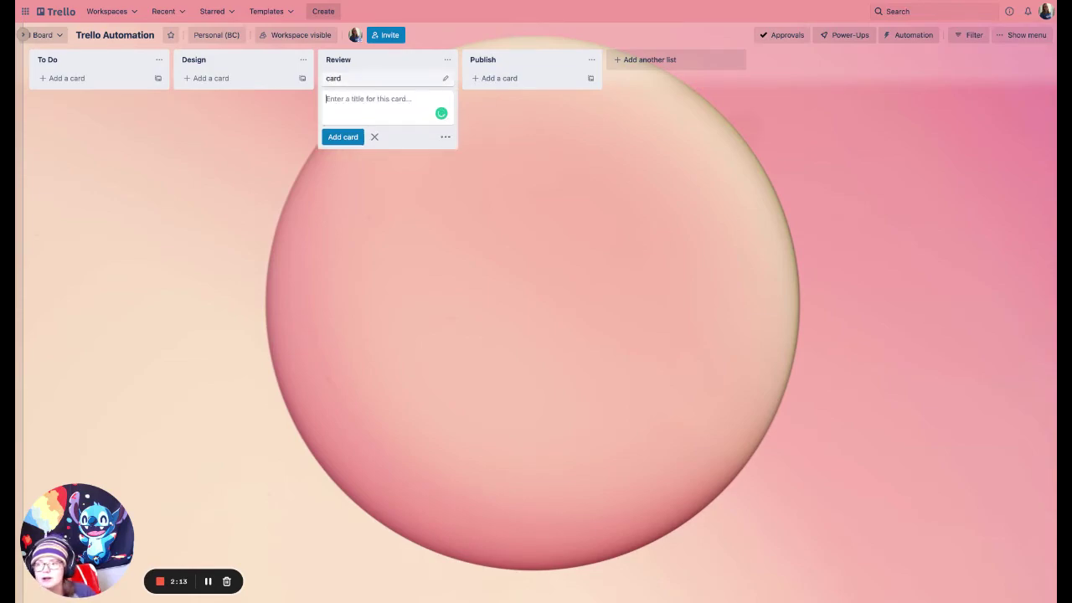
pyautogui.click(351, 77)
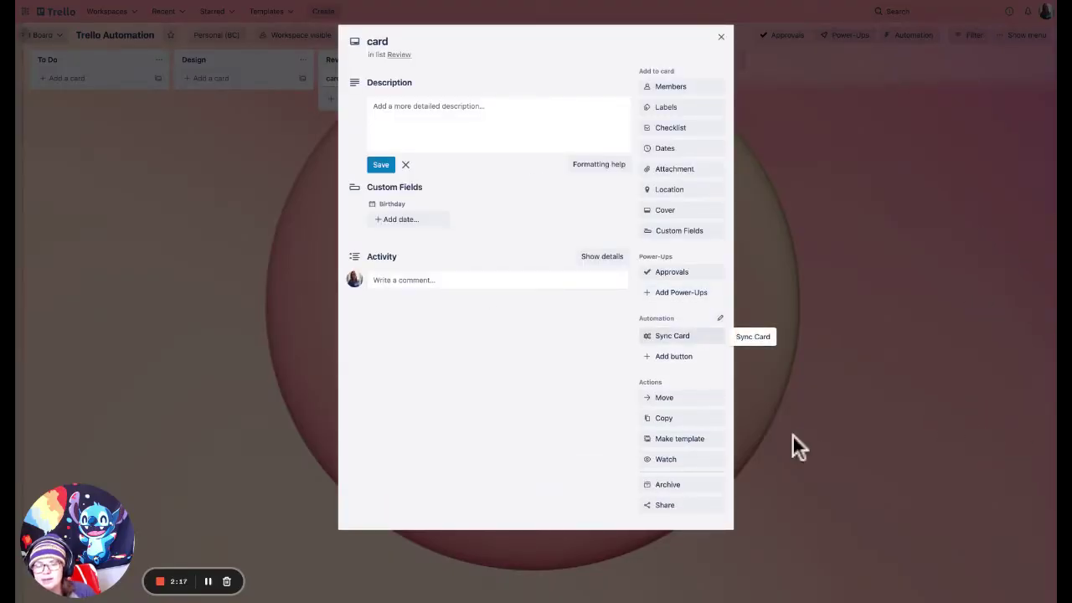
pyautogui.click(721, 37)
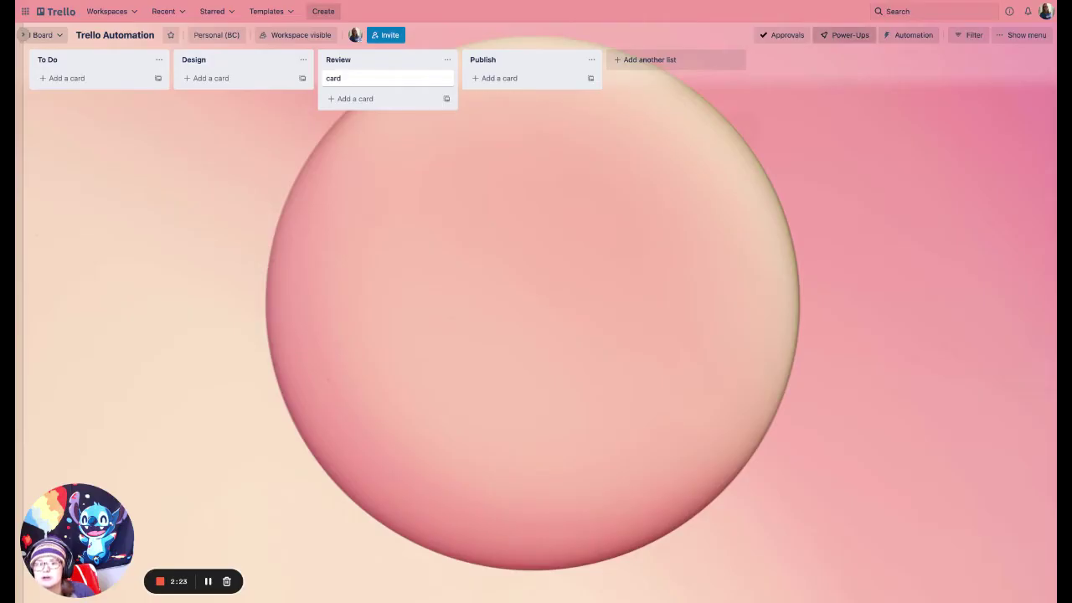
# Review the automation's existing due date commands and scheduled calendar commands.
pyautogui.click(911, 35)
pyautogui.click(913, 88)
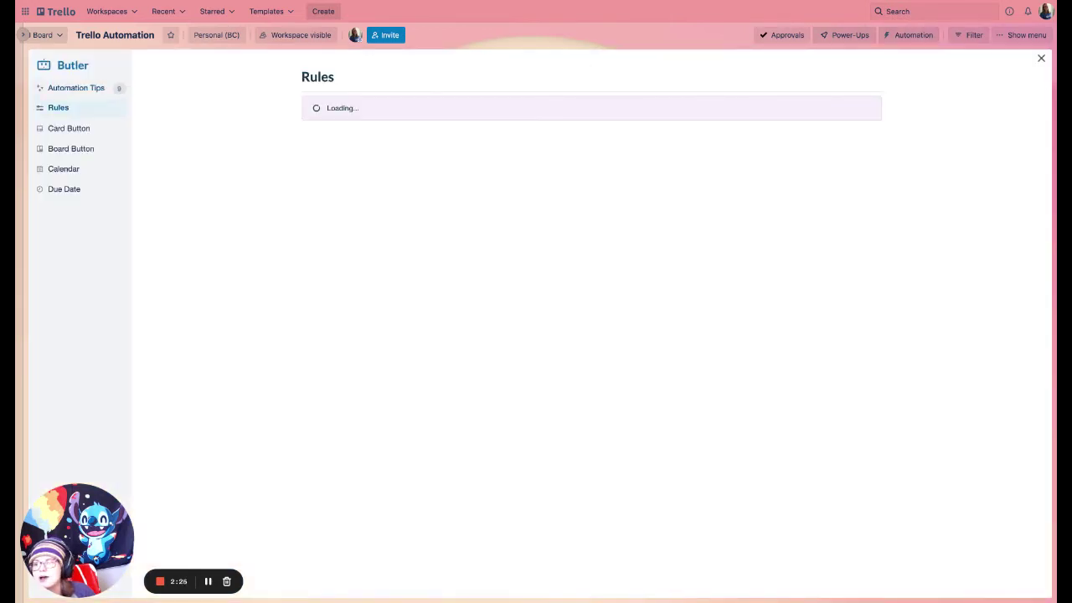
pyautogui.click(65, 188)
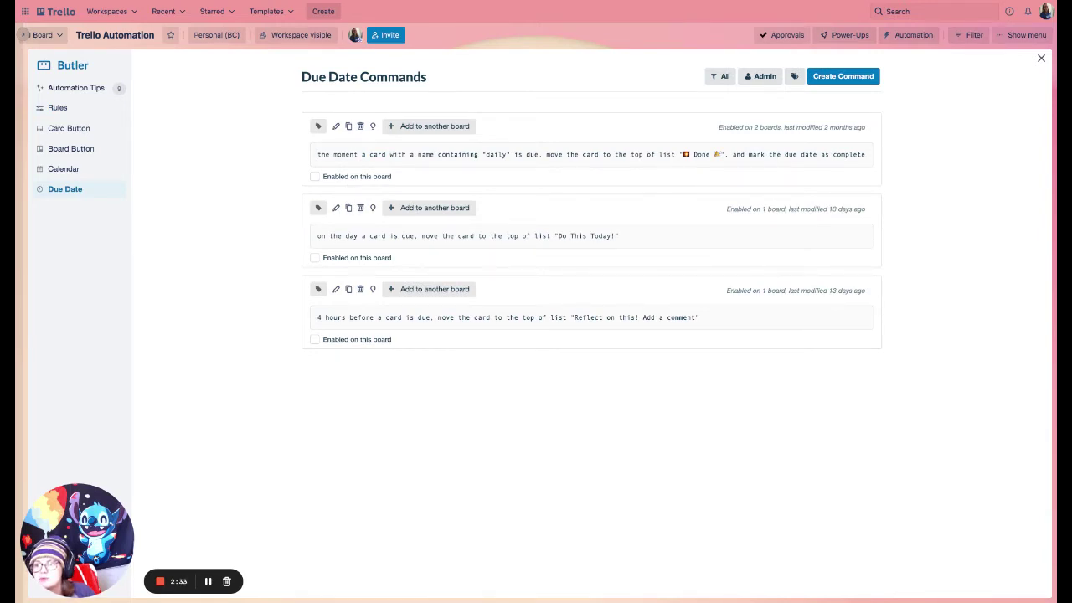
pyautogui.click(63, 169)
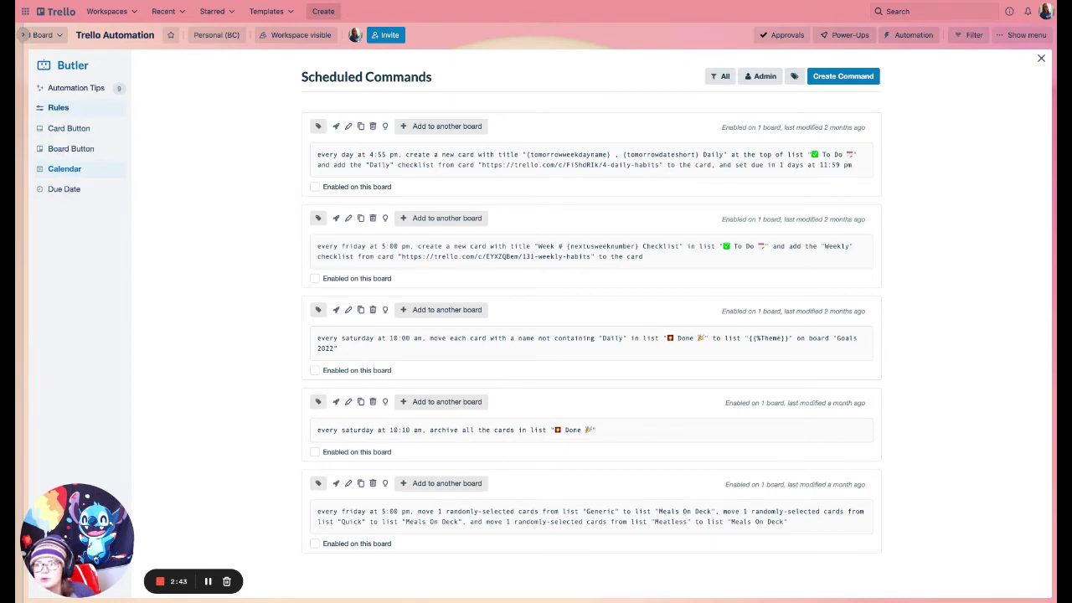
# Read through the existing automation rules, including the "pack" checklist rule, and return to the board.
pyautogui.click(58, 108)
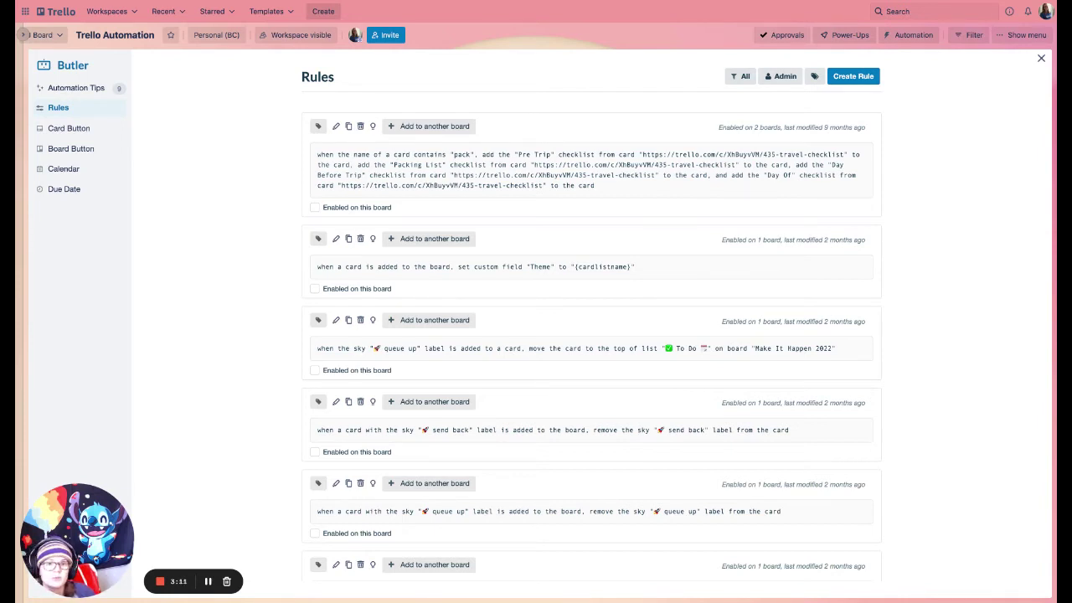
pyautogui.scroll(-2, 591, 334)
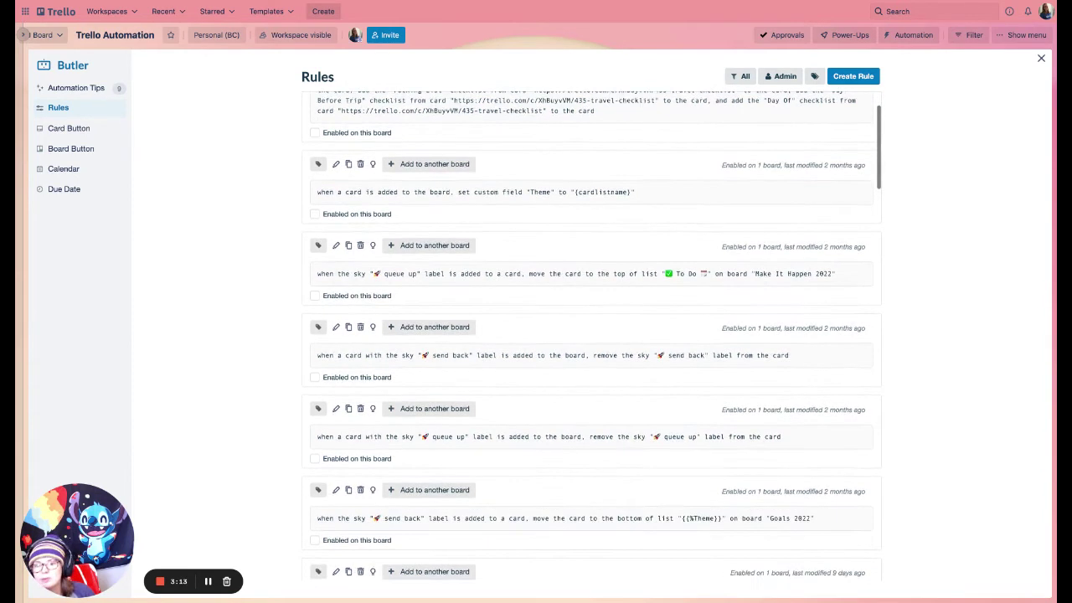
pyautogui.scroll(2, 591, 335)
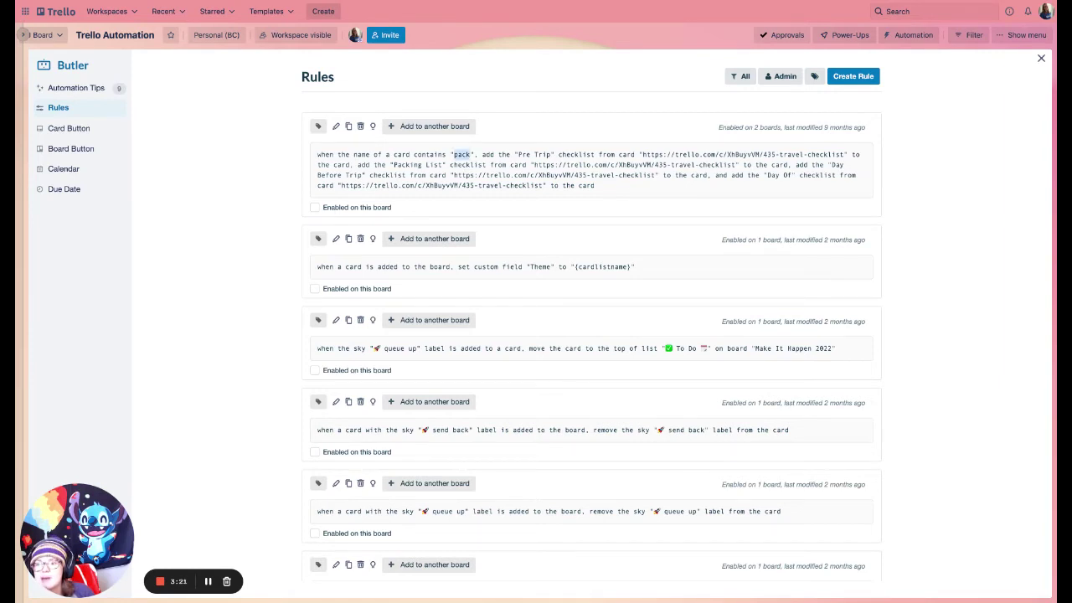
pyautogui.scroll(-1, 591, 335)
pyautogui.scroll(-1, 591, 335)
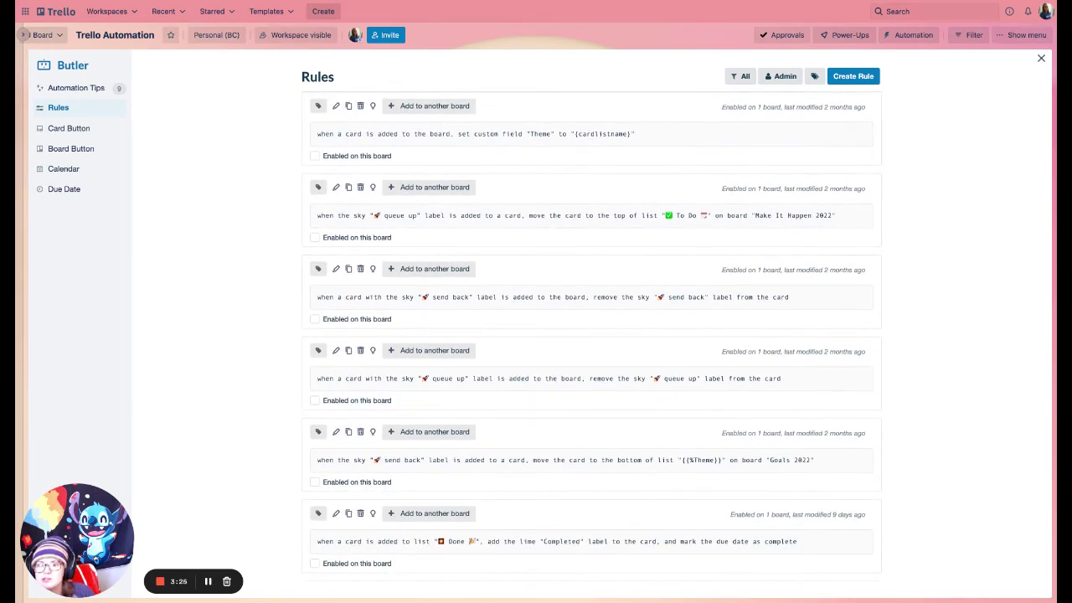
pyautogui.scroll(-1, 591, 335)
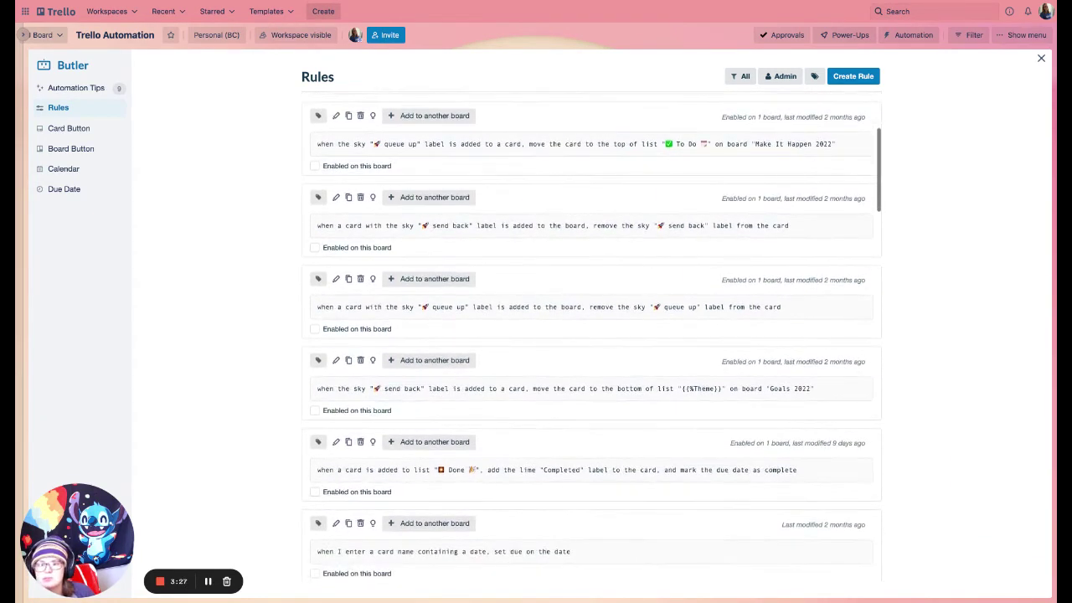
pyautogui.scroll(-1, 615, 51)
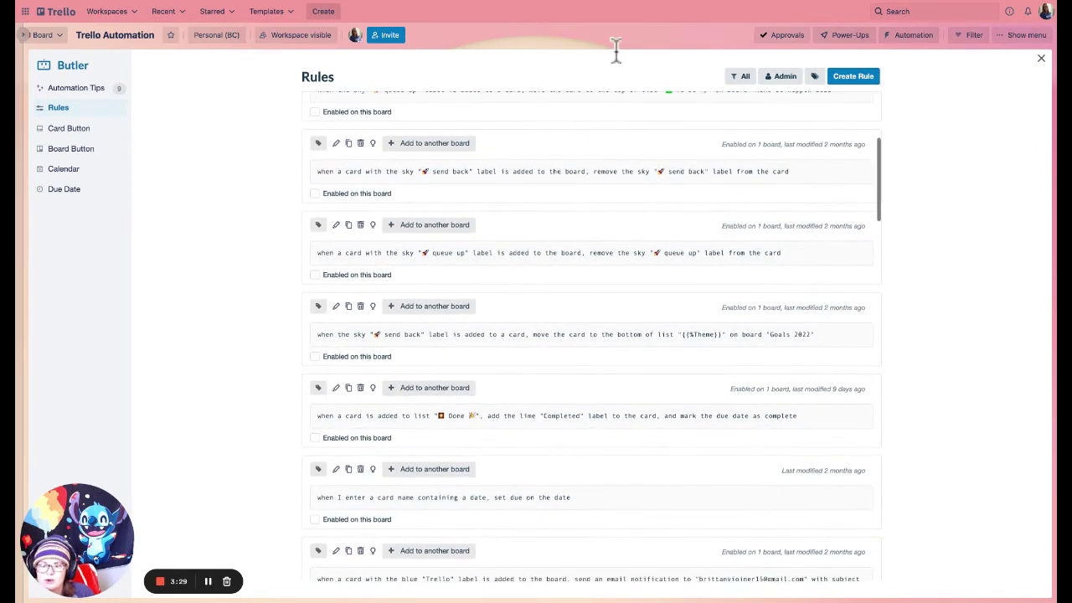
pyautogui.scroll(4, 616, 50)
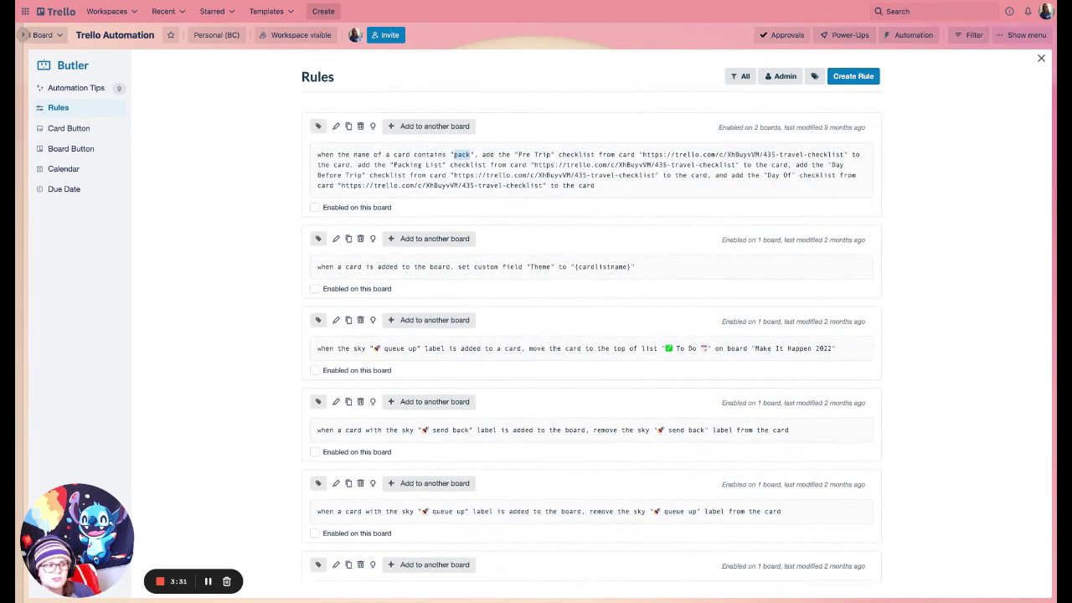
pyautogui.click(462, 155)
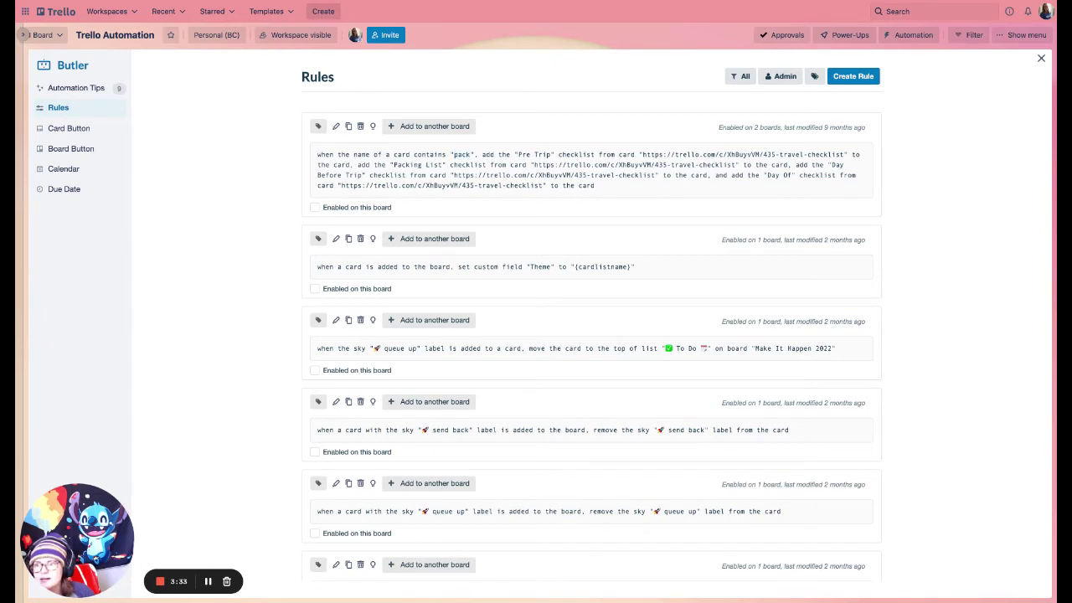
pyautogui.click(1040, 58)
# Create a new automation rule and set its card trigger to "added to" the Design list.
pyautogui.click(908, 35)
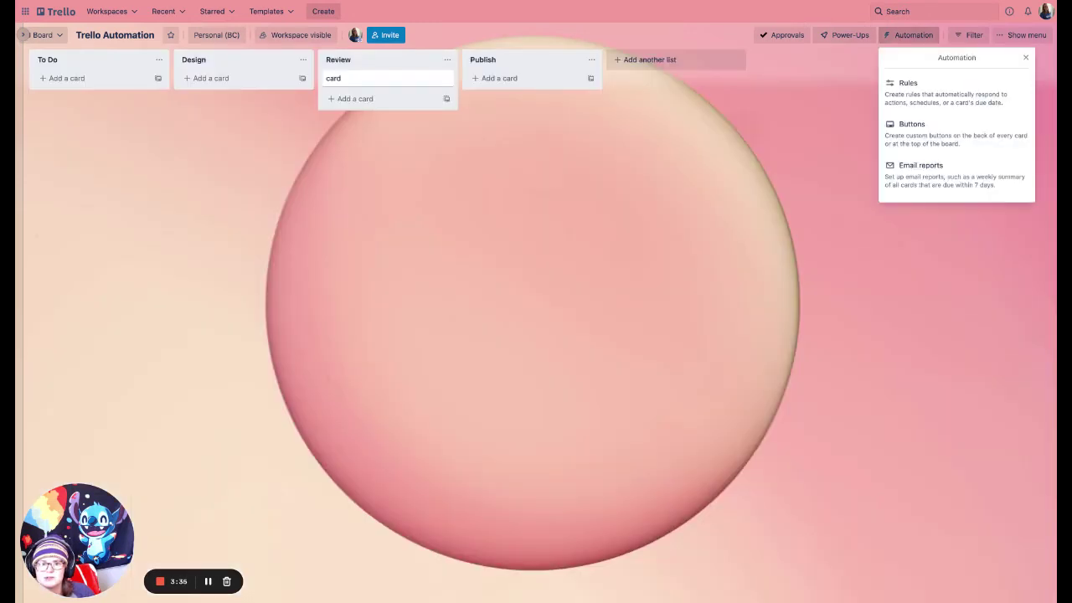
pyautogui.click(909, 84)
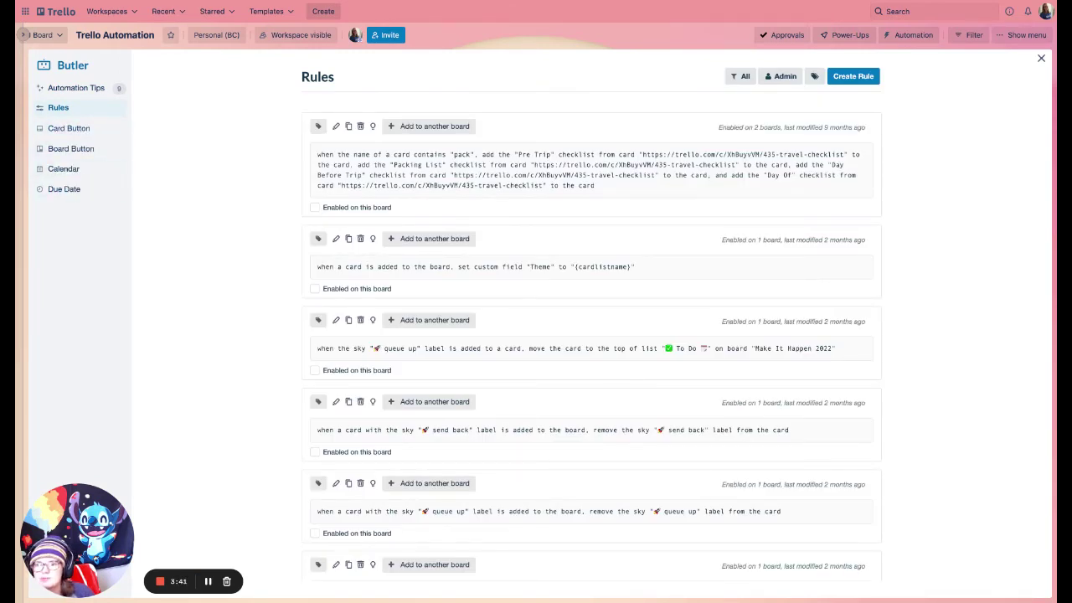
pyautogui.click(852, 76)
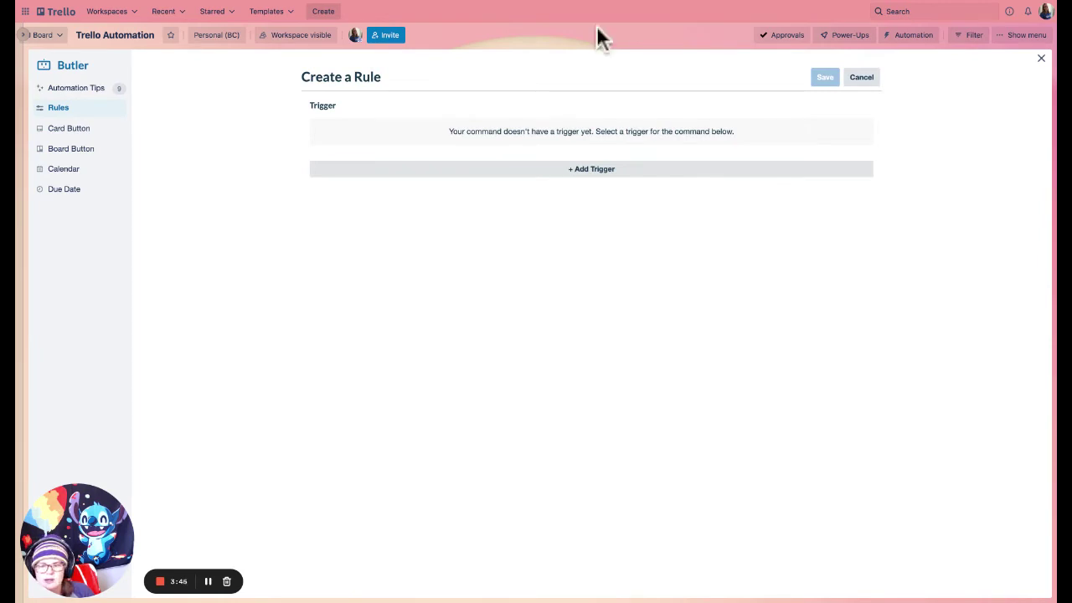
pyautogui.click(591, 168)
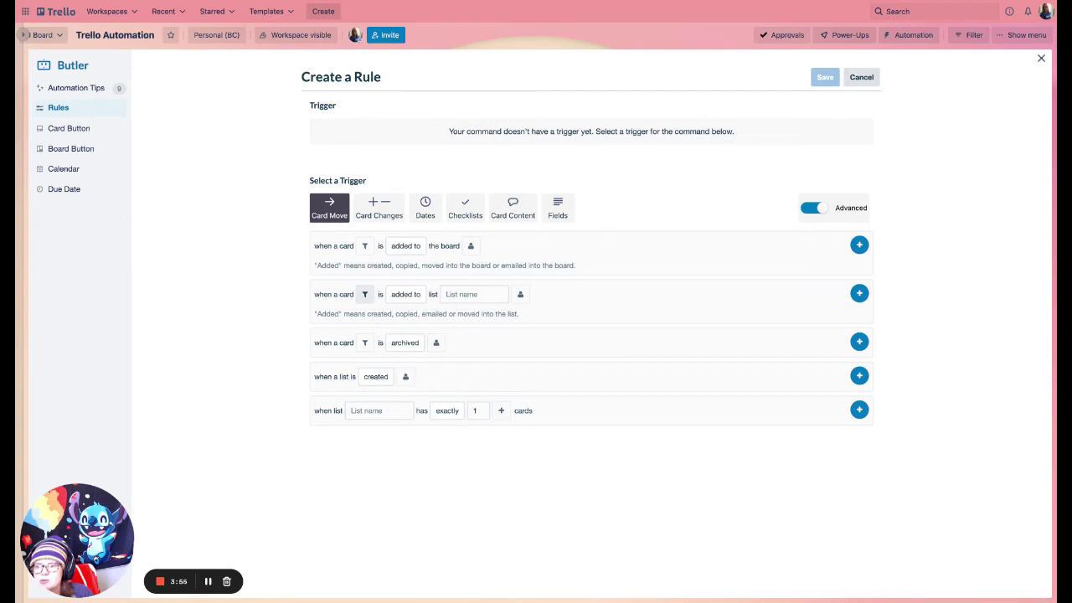
pyautogui.click(365, 293)
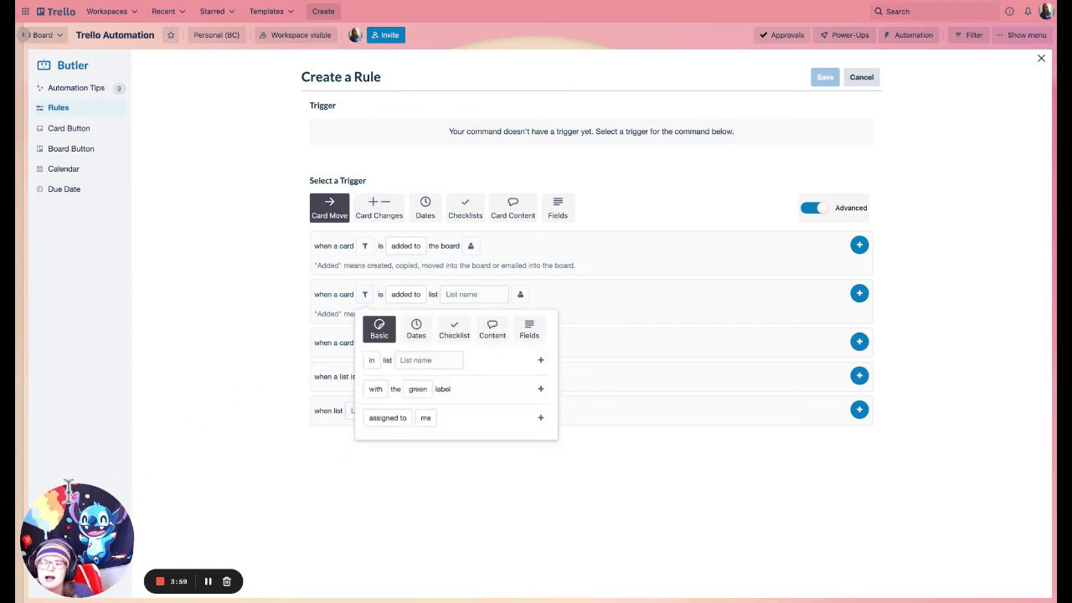
pyautogui.click(294, 287)
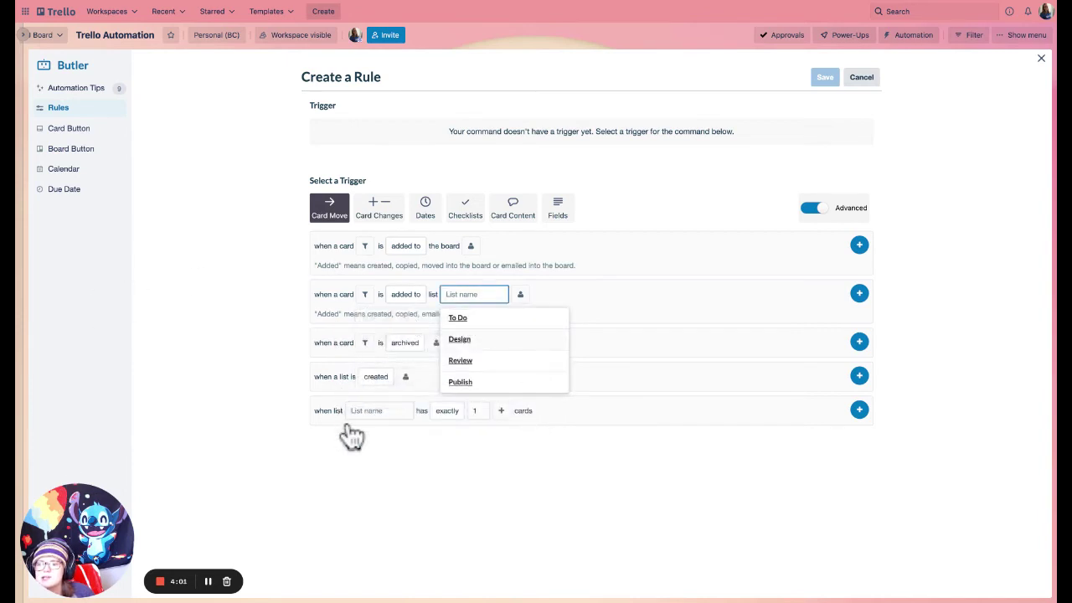
pyautogui.click(460, 339)
# Review the Design list trigger's card filter conditions, its alternatives to "added to", and the options for who performs the action.
pyautogui.click(365, 294)
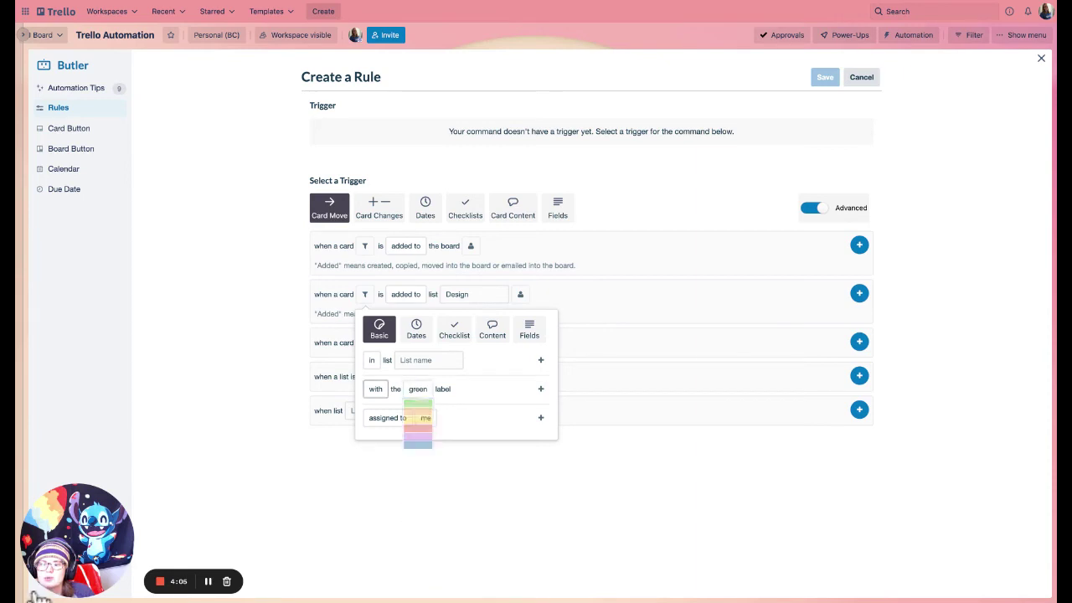
pyautogui.click(375, 389)
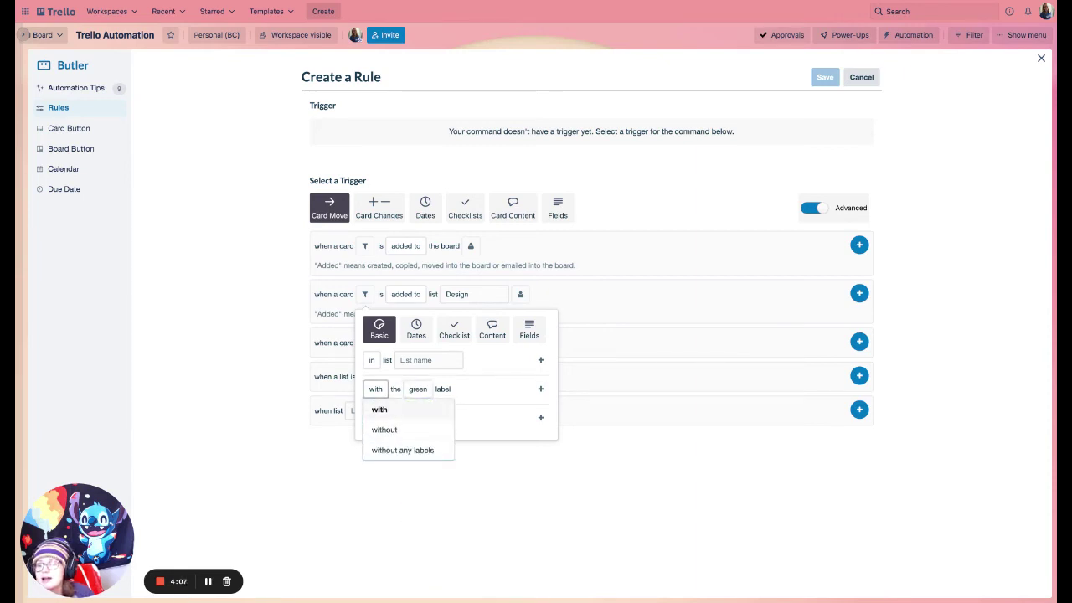
pyautogui.click(935, 395)
pyautogui.click(934, 395)
pyautogui.click(406, 294)
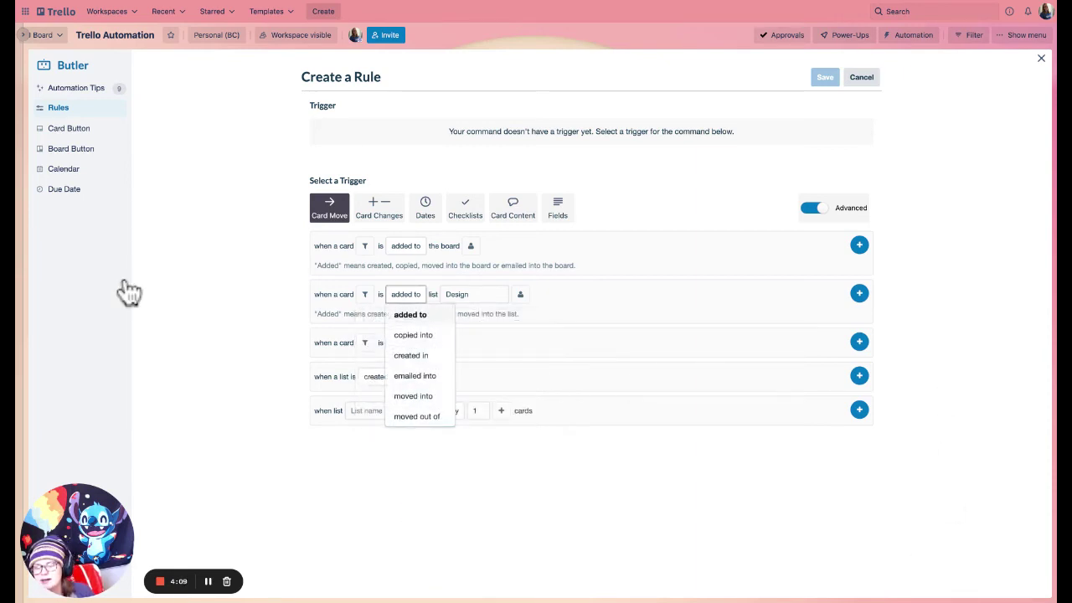
pyautogui.click(478, 322)
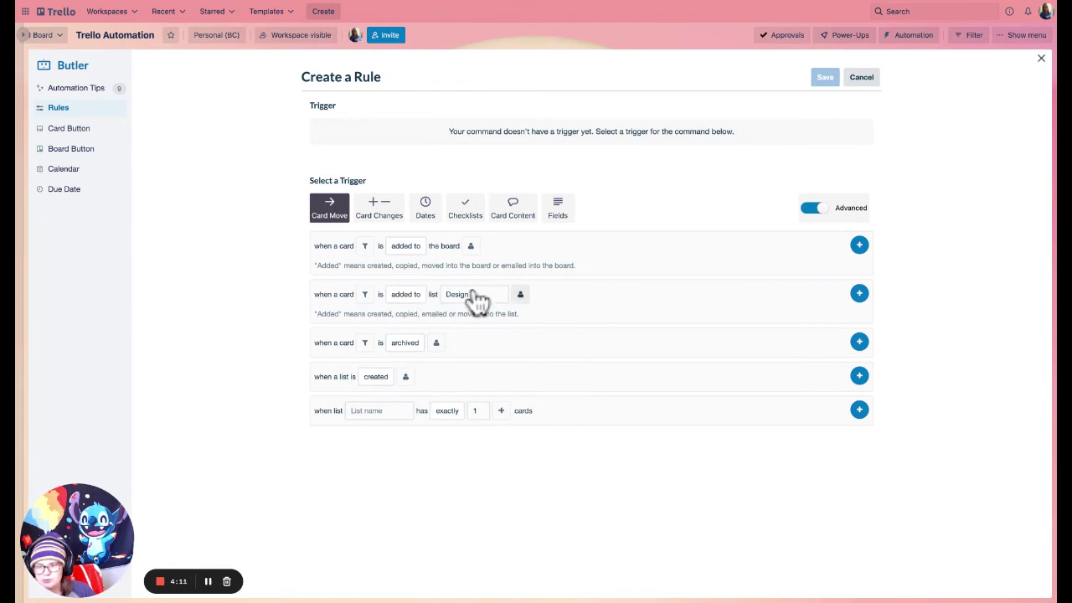
pyautogui.click(520, 294)
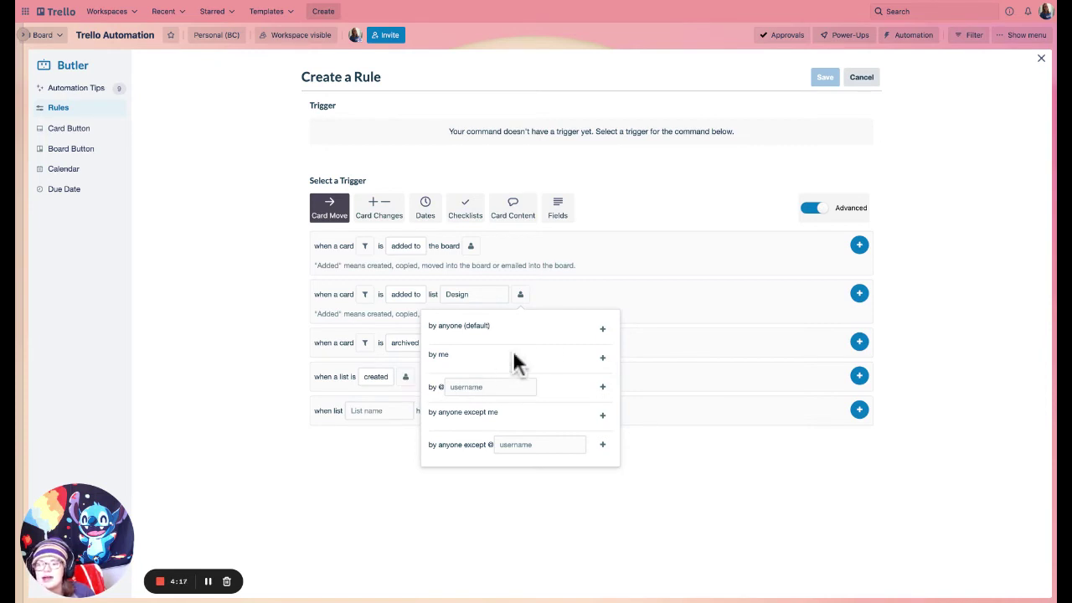
pyautogui.click(602, 300)
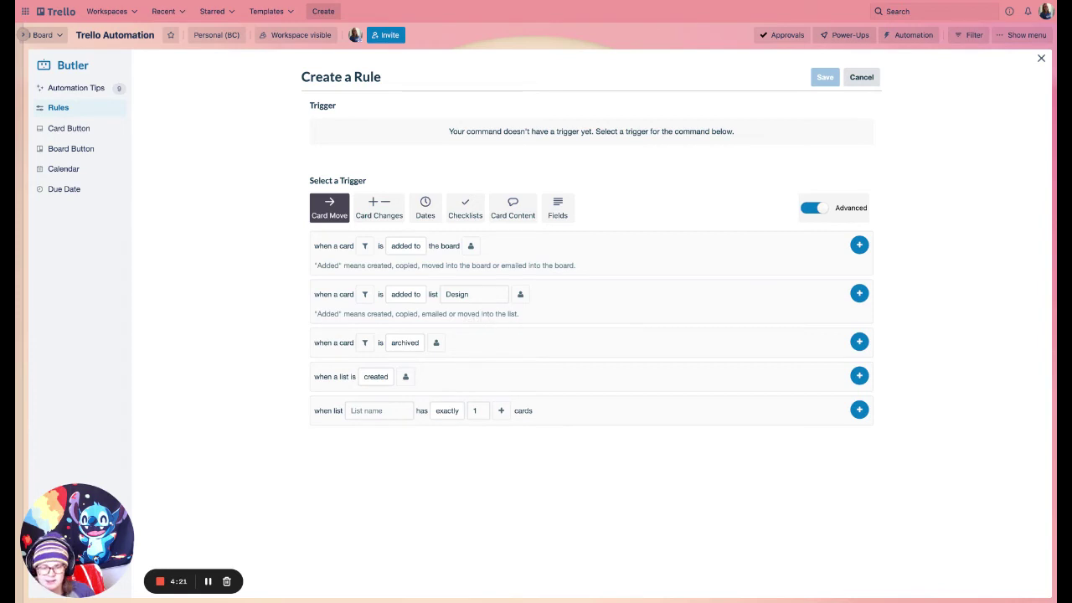
# Add the Design list trigger to the rule and fill the member's username into the add-member action.
pyautogui.click(859, 293)
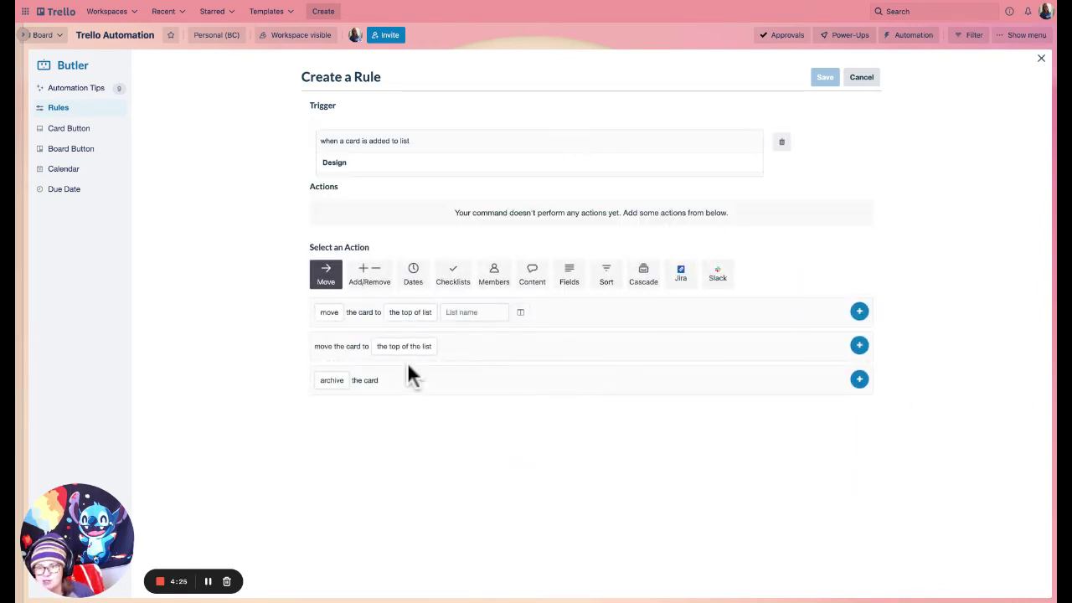
pyautogui.click(493, 274)
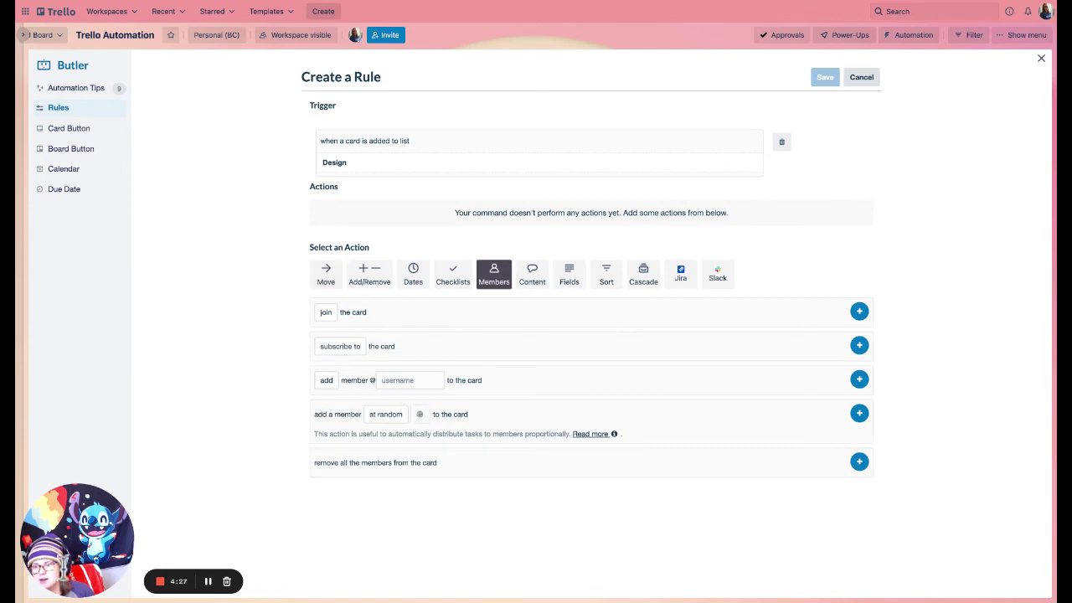
pyautogui.click(409, 380)
pyautogui.click(404, 401)
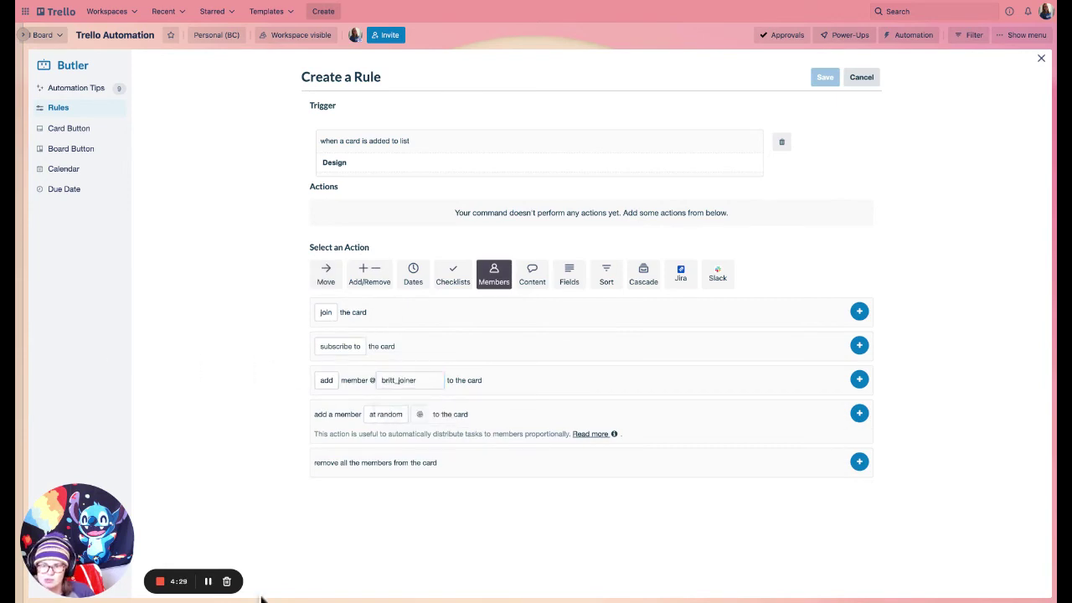
pyautogui.click(327, 380)
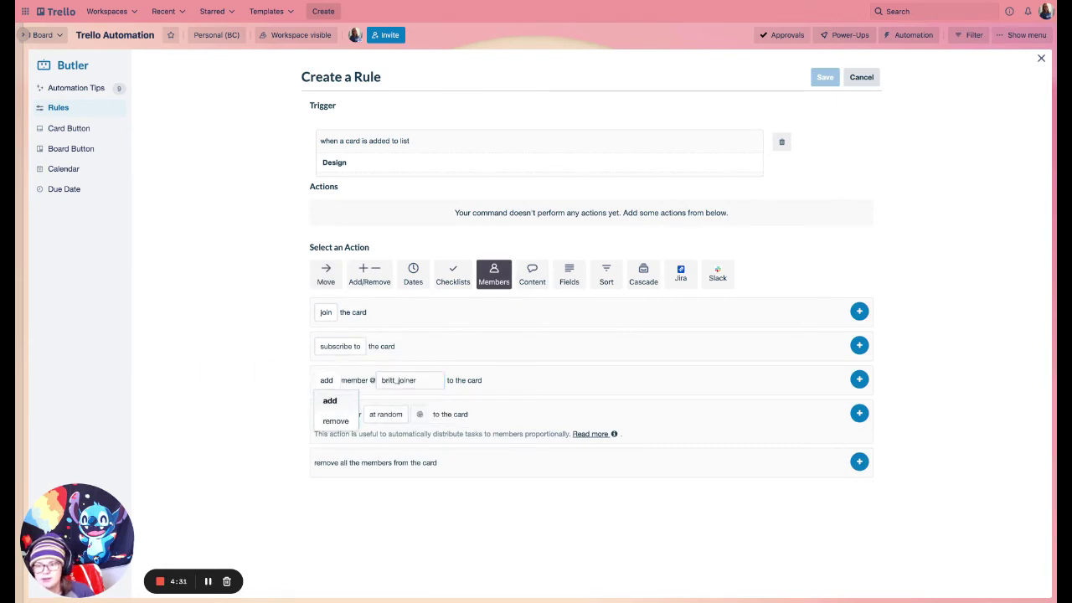
pyautogui.click(1025, 574)
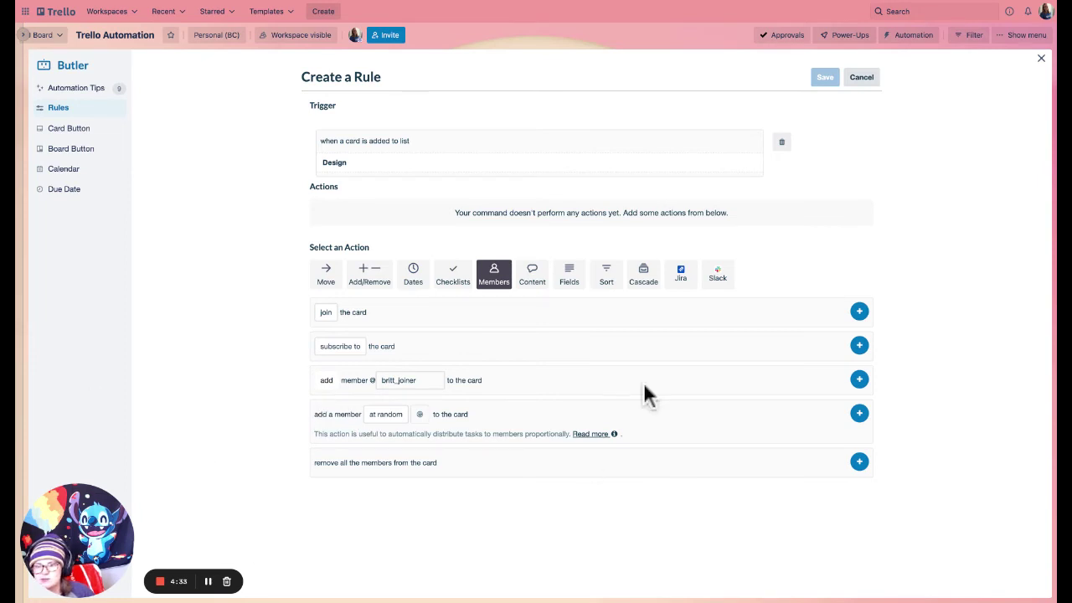
# Add the add-member action to the rule, save the rule and return to the board.
pyautogui.click(606, 272)
pyautogui.click(568, 272)
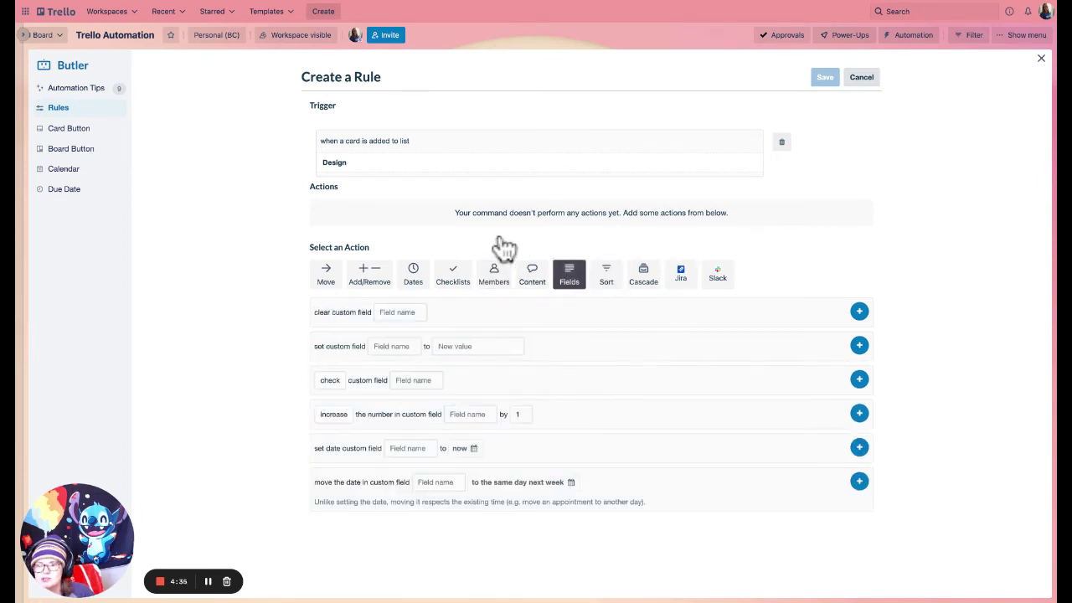
pyautogui.click(532, 273)
pyautogui.click(494, 273)
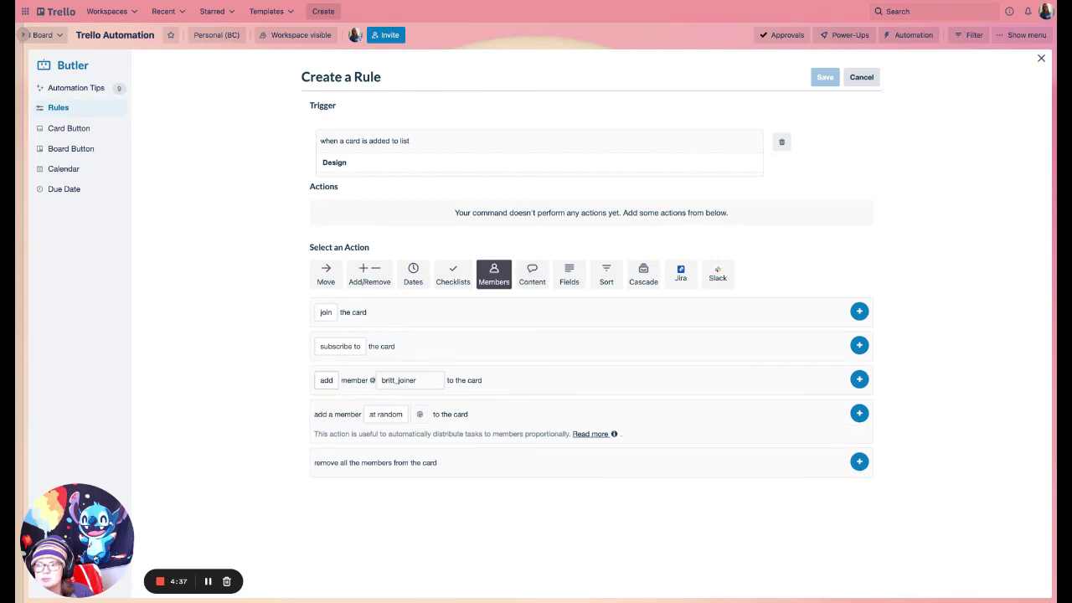
pyautogui.click(859, 379)
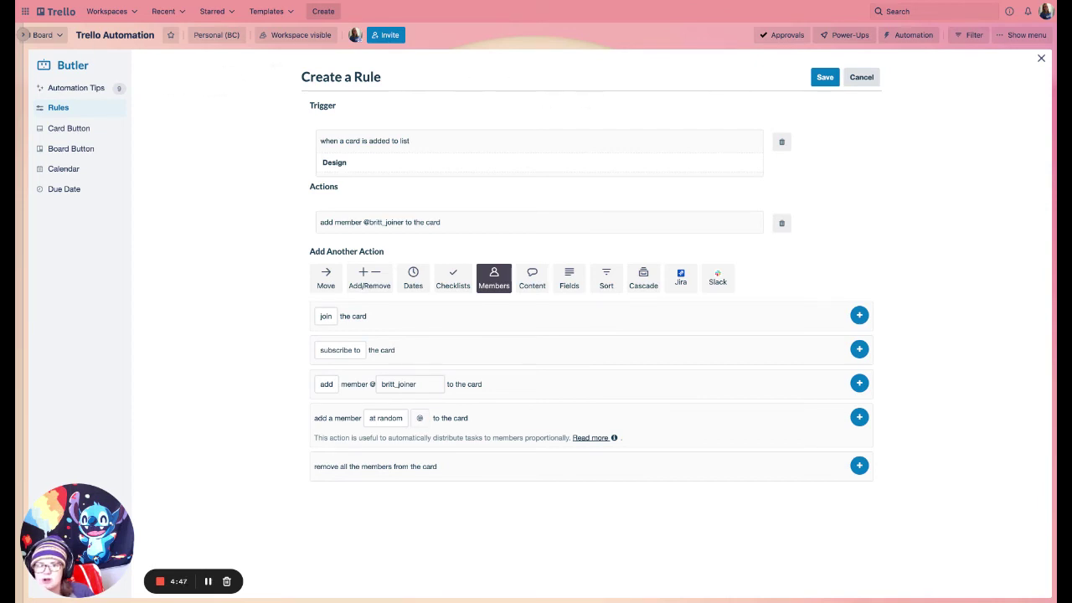
pyautogui.click(825, 77)
pyautogui.click(1041, 59)
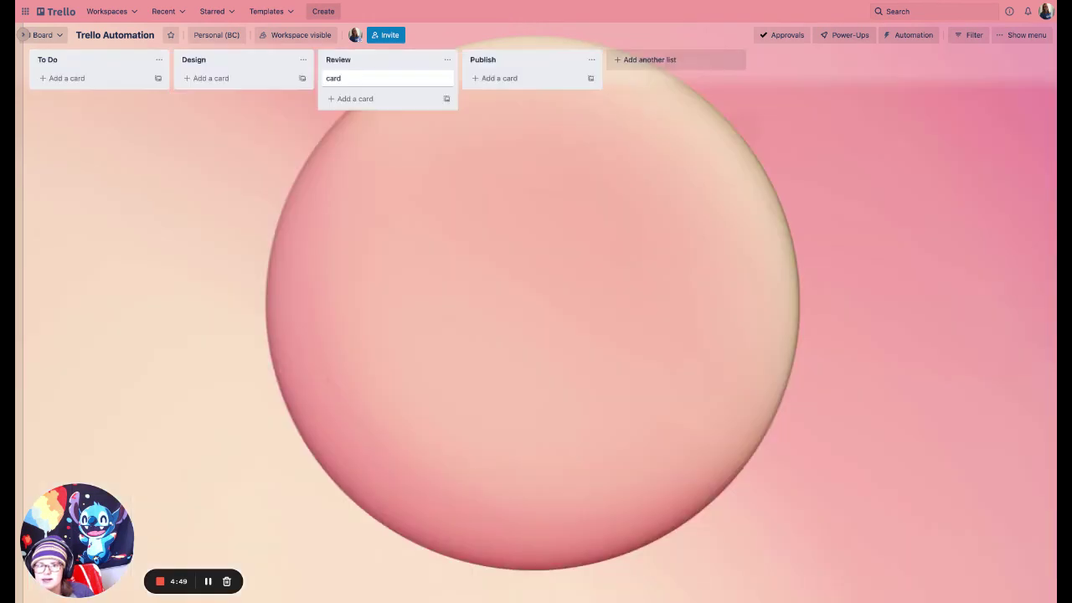
# Add a card titled "sample task" to the To Do list and move it to the Design list.
pyautogui.click(67, 78)
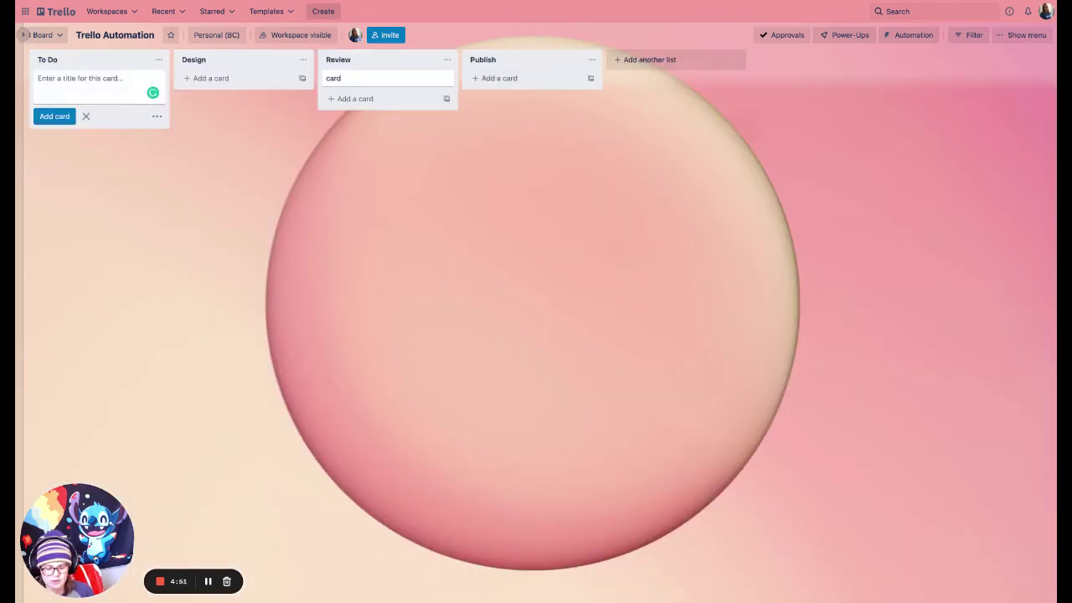
pyautogui.write('sample task')
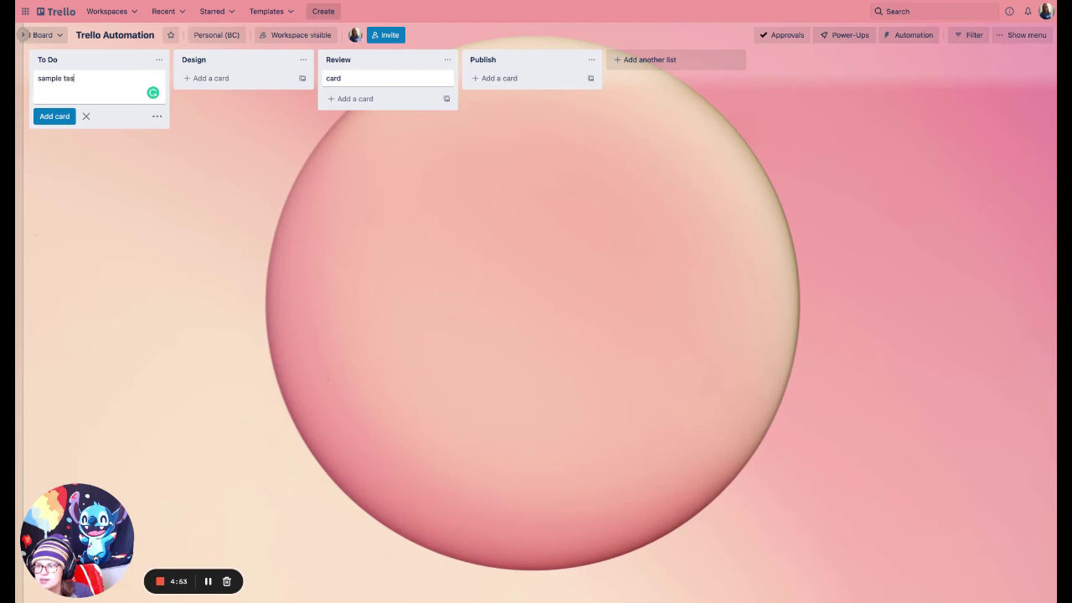
pyautogui.press('Return')
pyautogui.click(86, 136)
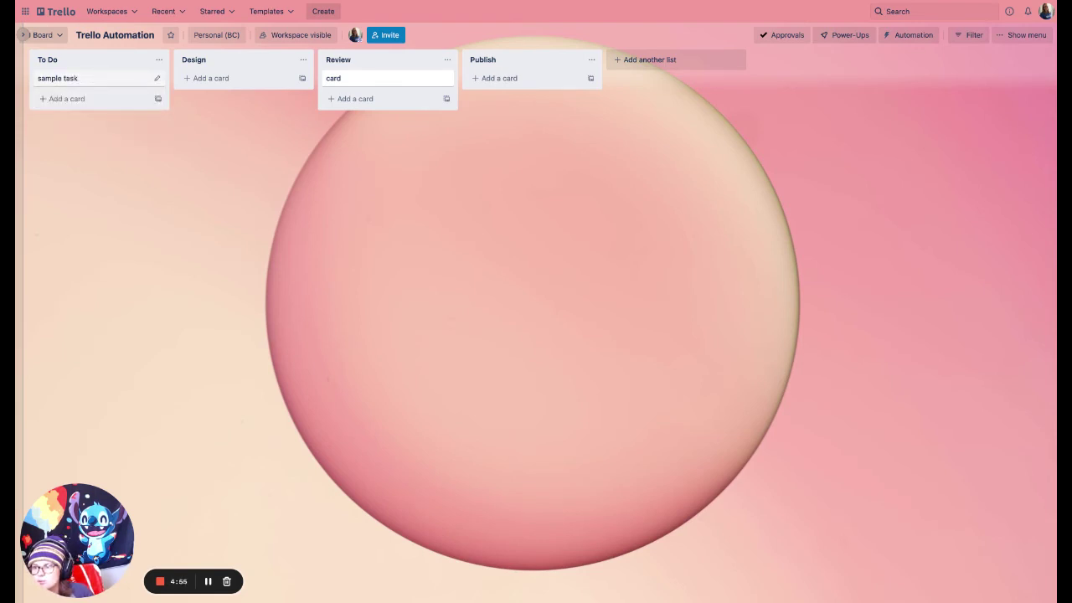
pyautogui.moveTo(87, 79); pyautogui.dragTo(231, 81)
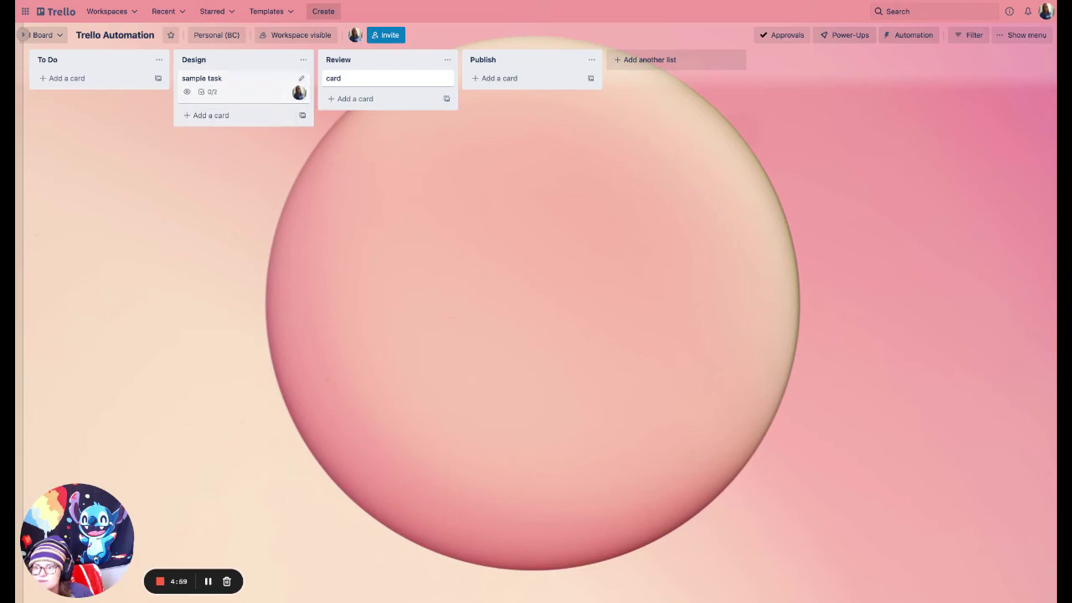
# Examine the members and checklist on the "sample task" card's details and return to the board.
pyautogui.click(251, 83)
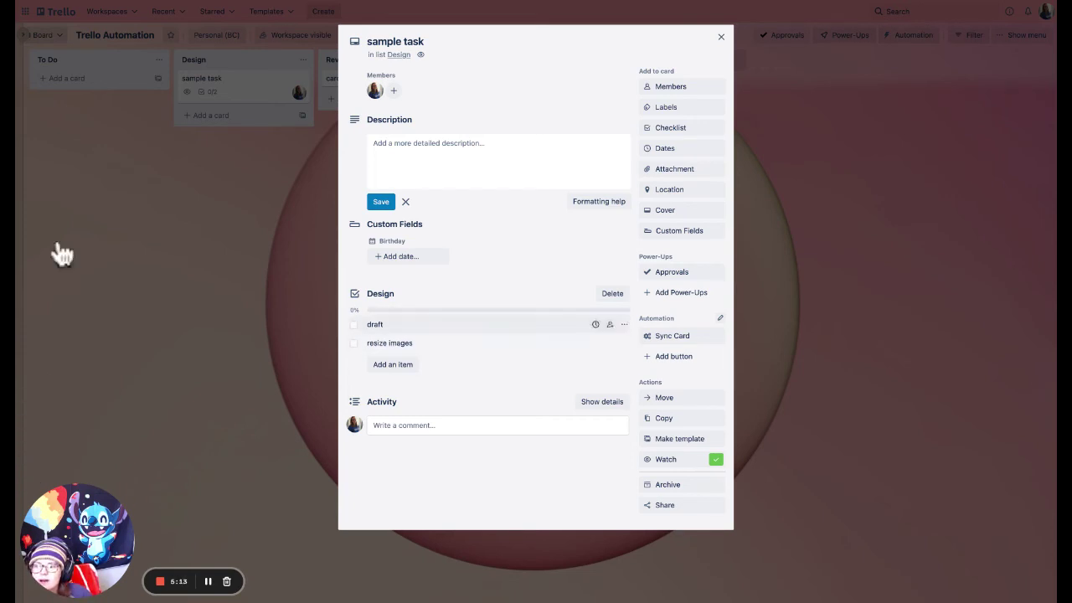
pyautogui.press('Escape')
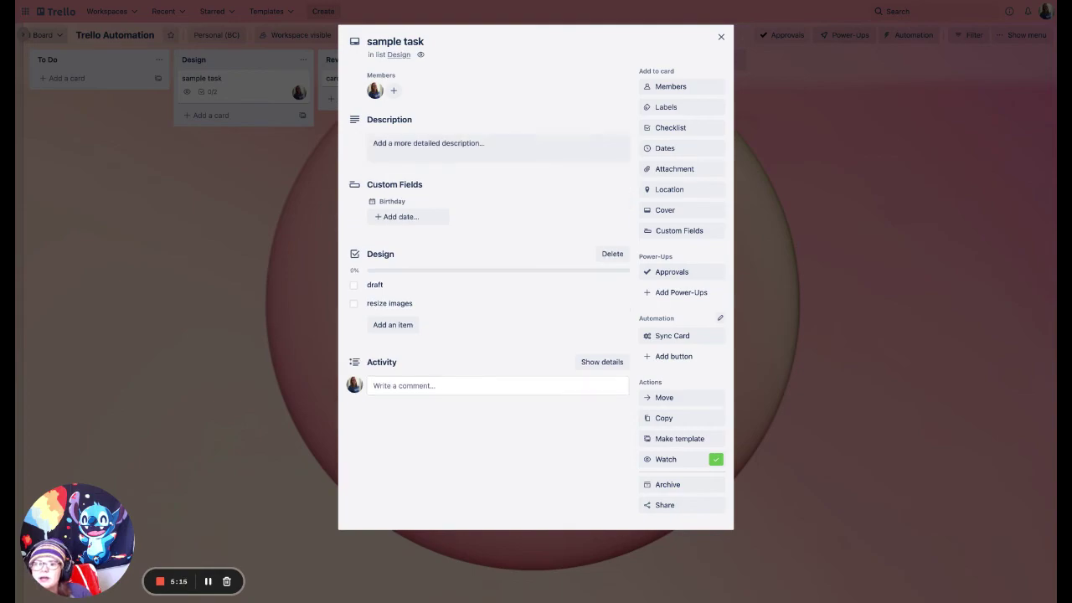
pyautogui.press('Escape')
# Open the board's automation rules and filter them to show only enabled ones.
pyautogui.click(908, 35)
pyautogui.click(921, 87)
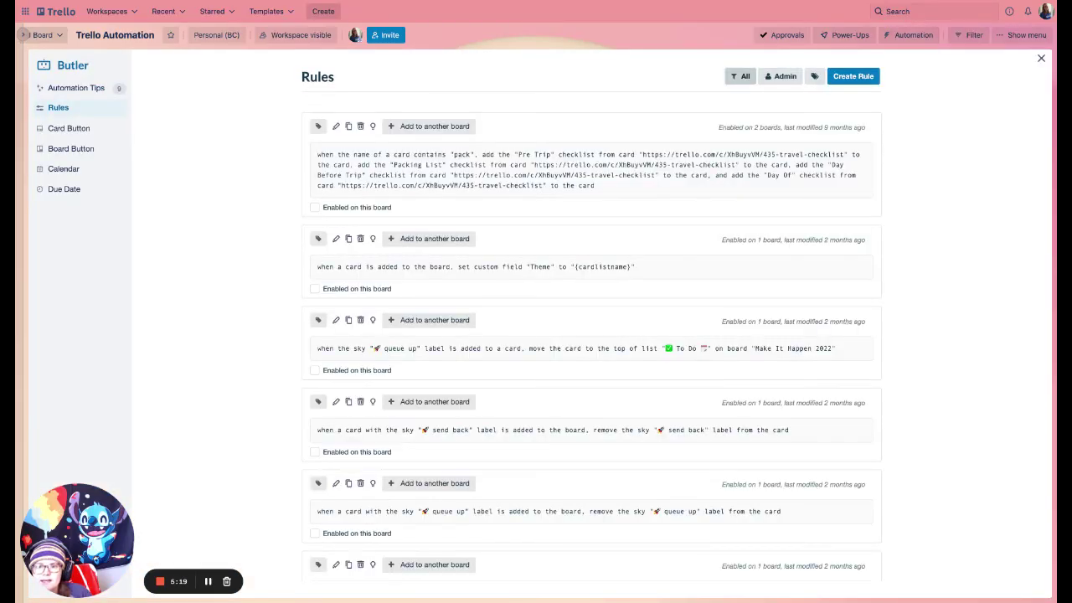
pyautogui.click(740, 76)
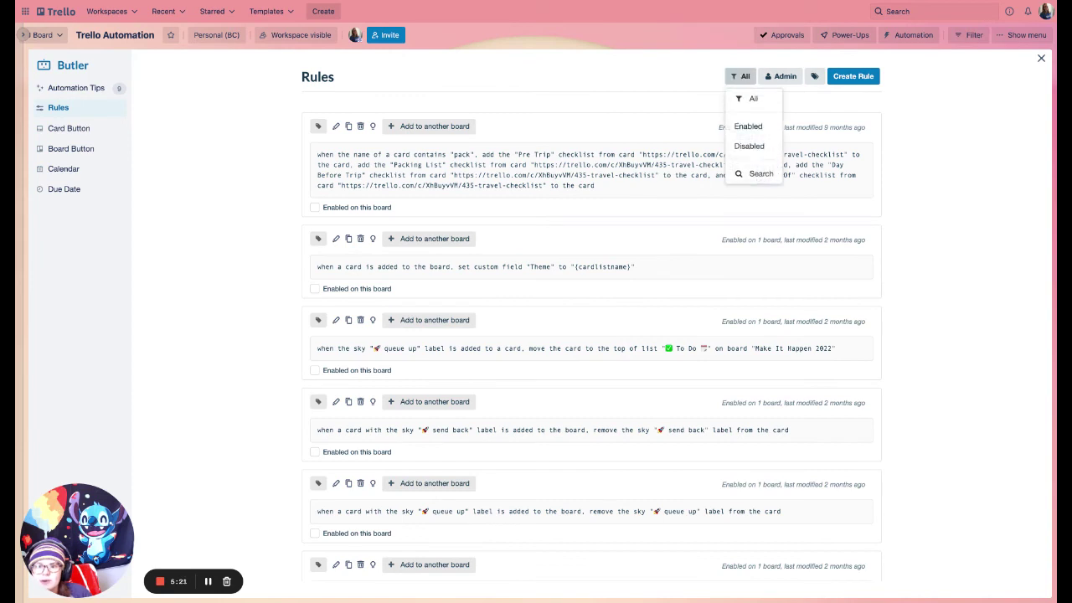
pyautogui.click(748, 127)
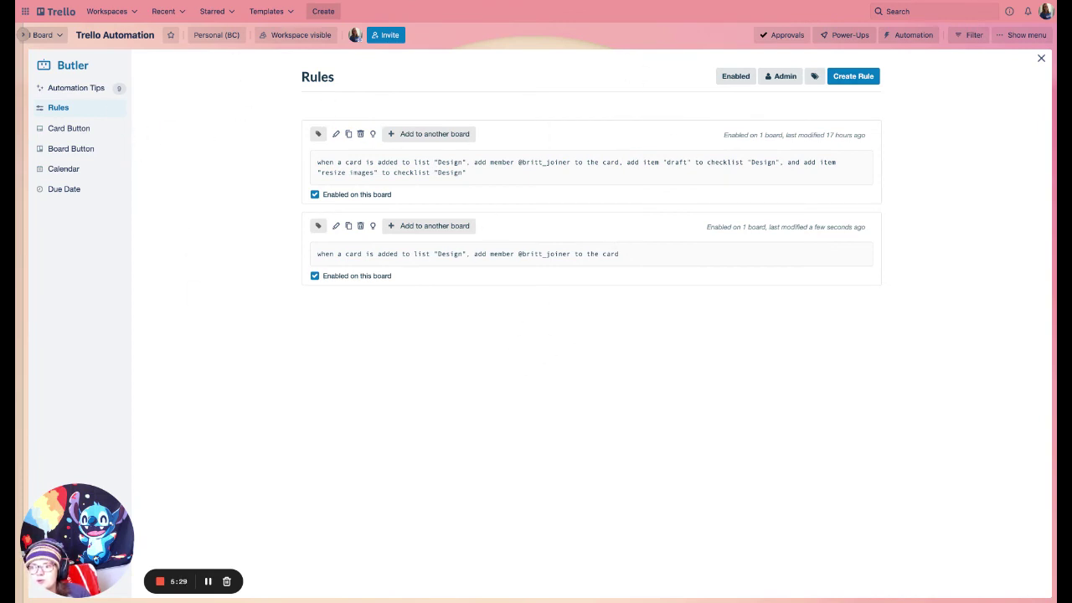
# Read the rule that adds "draft" and "resize images" to the Design checklist, and disable it on this board.
pyautogui.moveTo(474, 162)
pyautogui.mouseDown()
pyautogui.moveTo(747, 161)
pyautogui.moveTo(466, 172)
pyautogui.mouseUp()
pyautogui.click(611, 162)
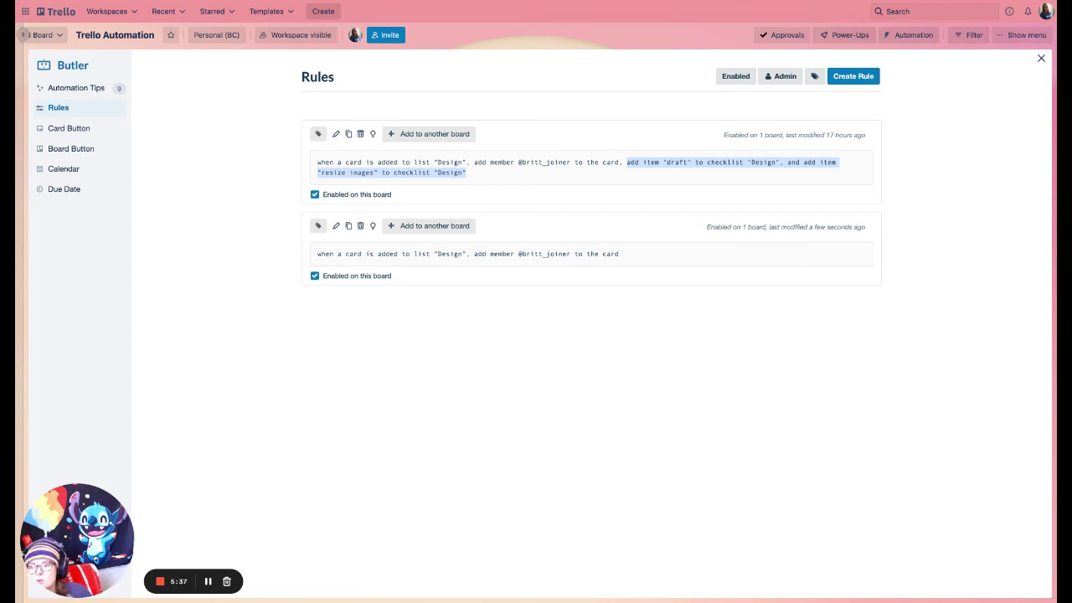
pyautogui.click(372, 471)
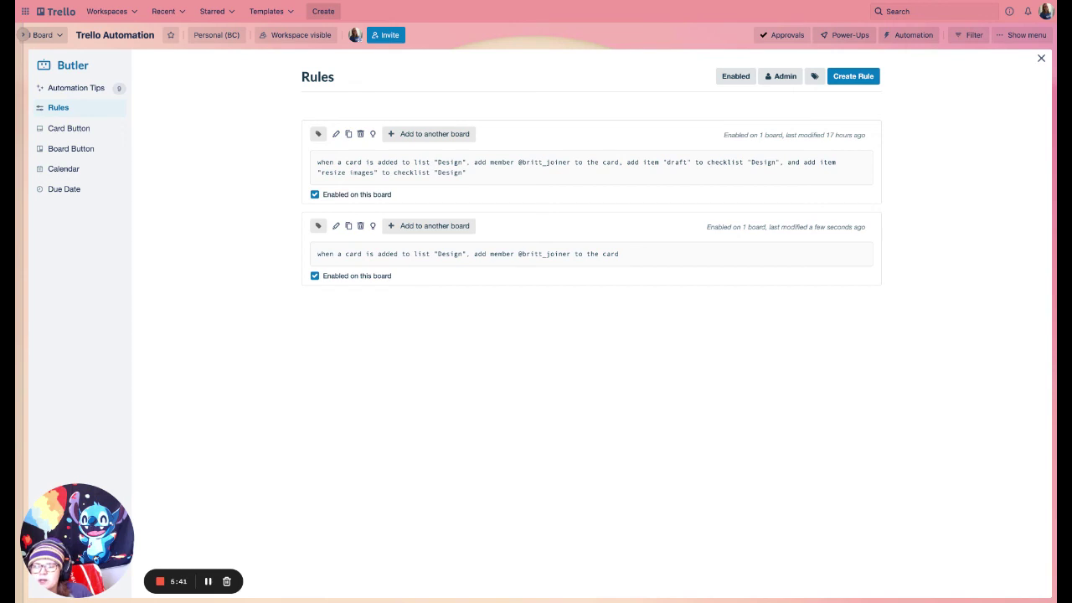
pyautogui.click(314, 194)
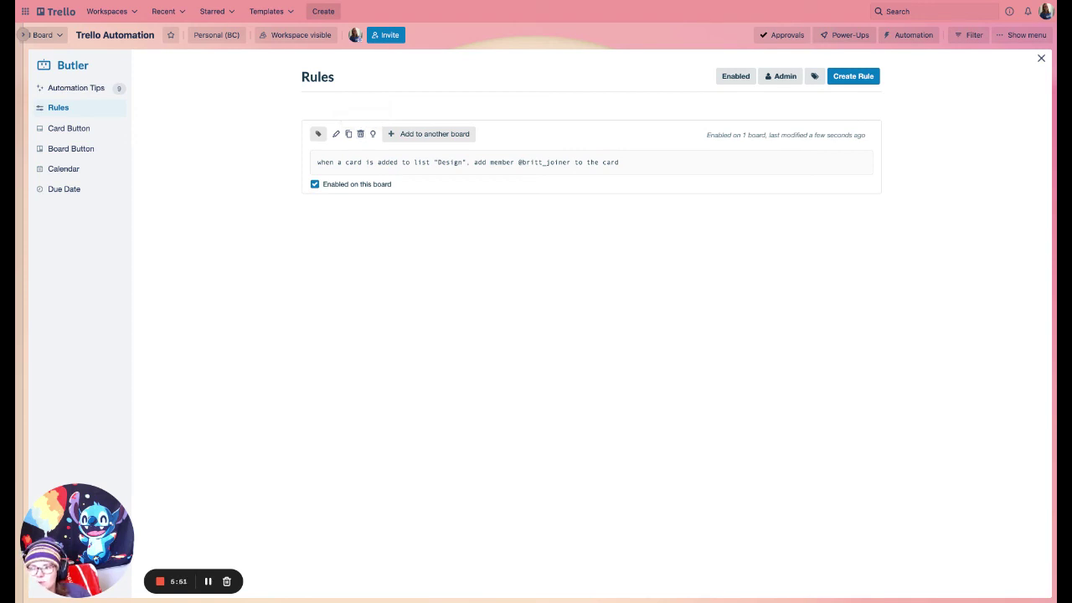
# View the boards to which the remaining Design list rule can be added, leaving none selected.
pyautogui.click(429, 134)
pyautogui.click(428, 206)
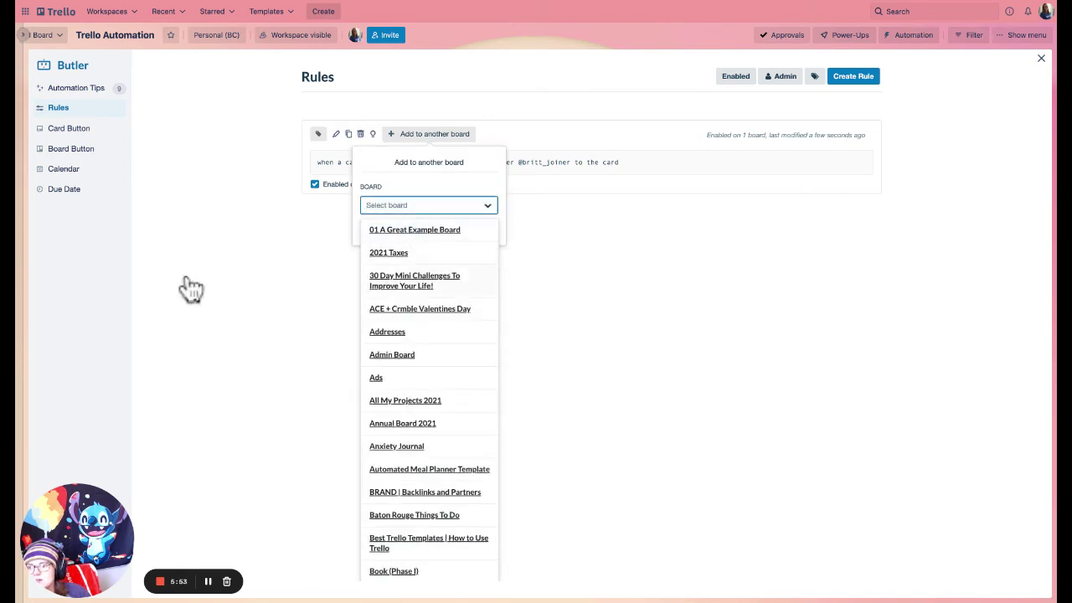
pyautogui.click(251, 340)
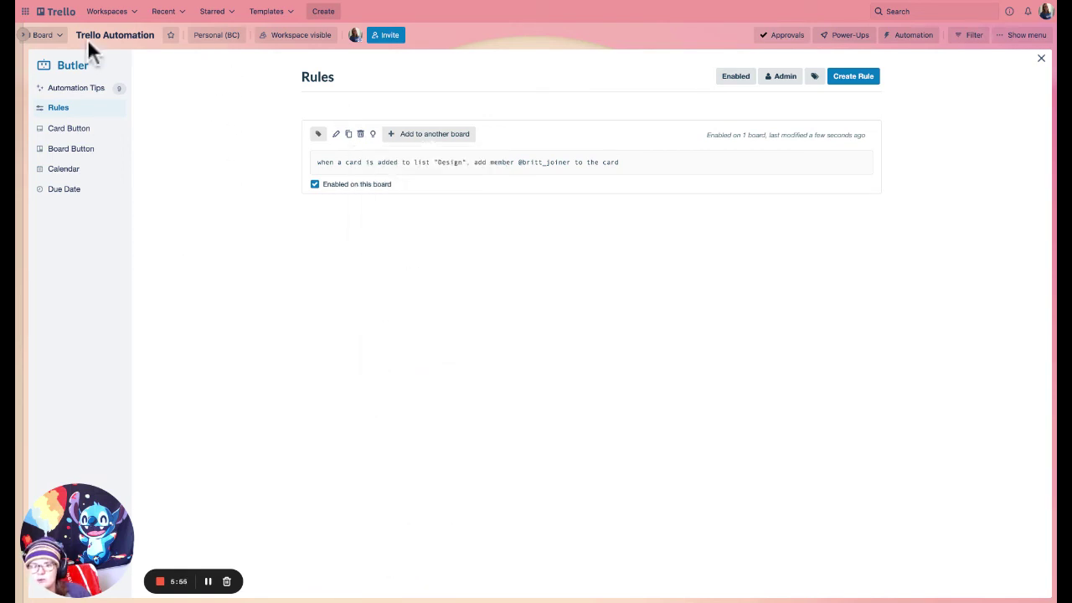